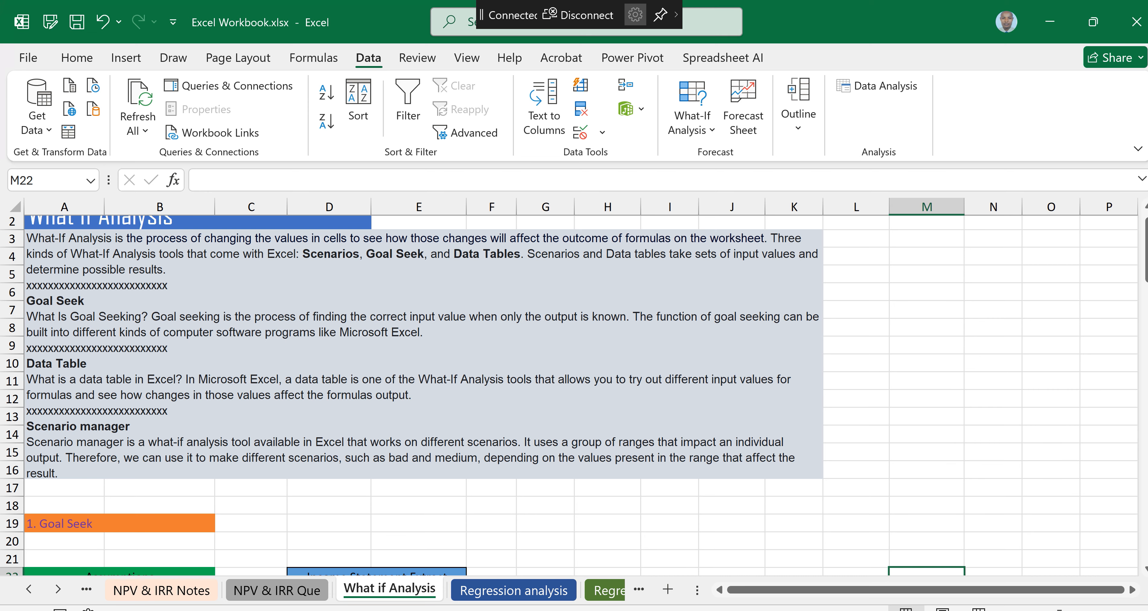
Examine the Data Table section's year, cashflow, date and rate assumptions and the layout of the NPV sensitivity table.
scroll(574, 392, "down", 3)
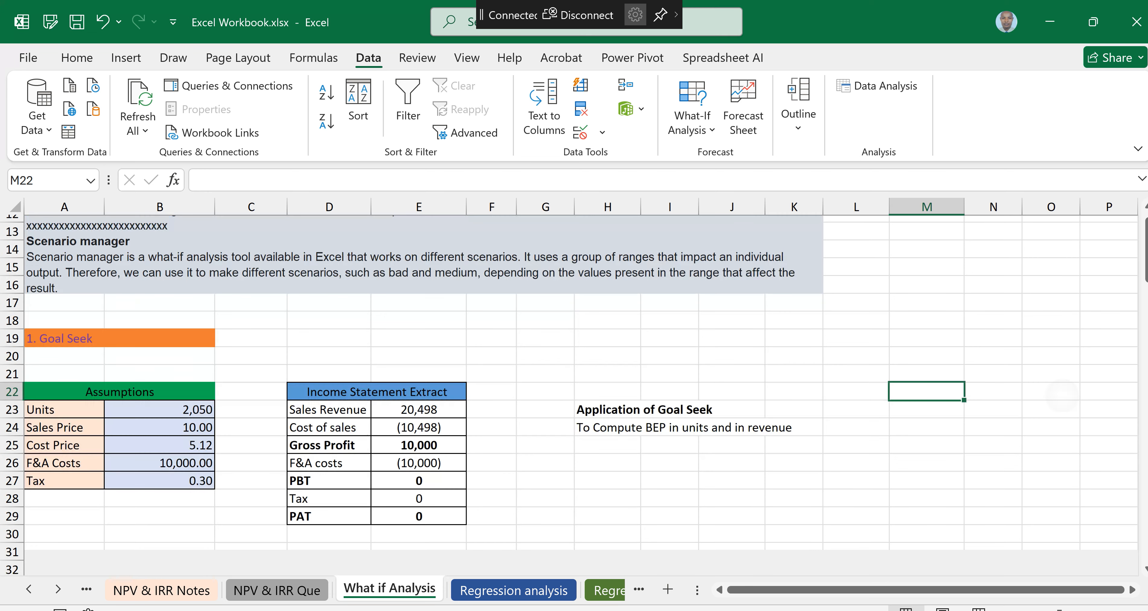
scroll(574, 392, "down", 5)
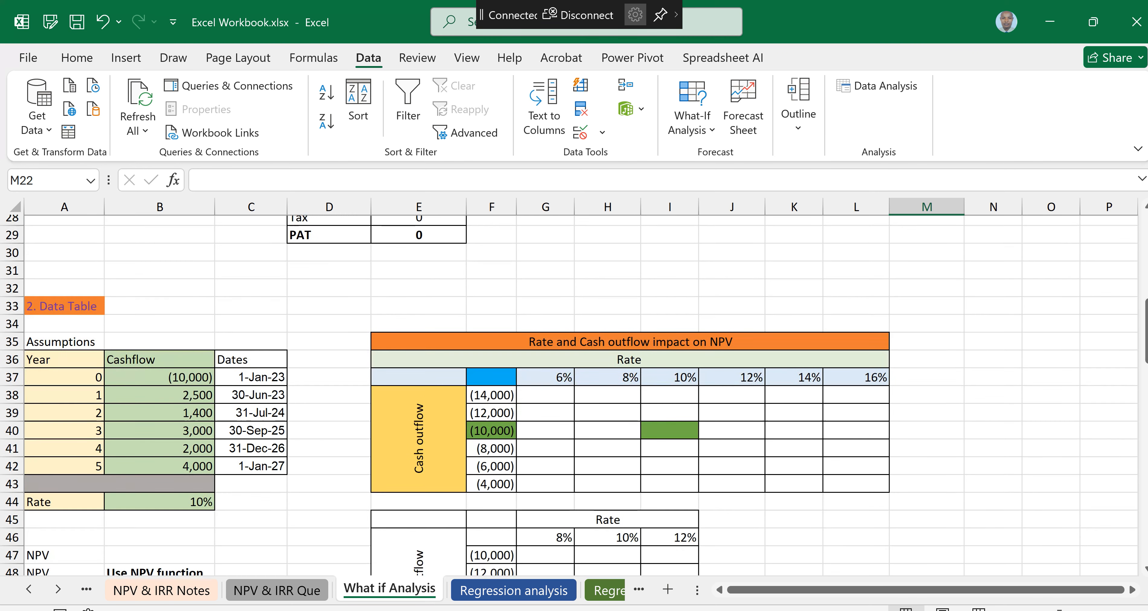
left_click(64, 360)
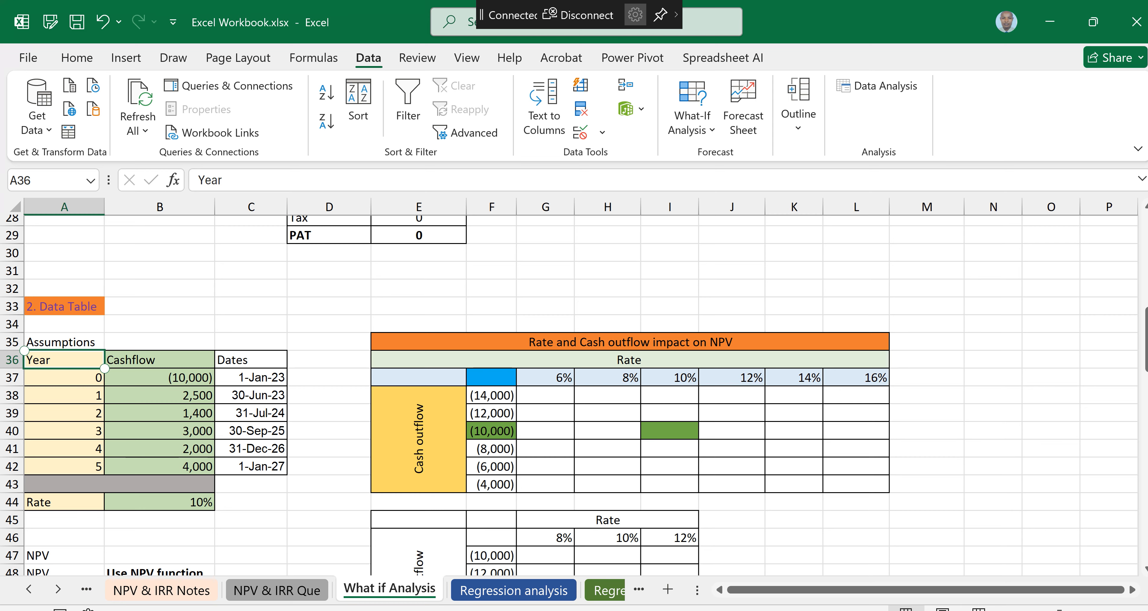
key("Right")
key("Right")
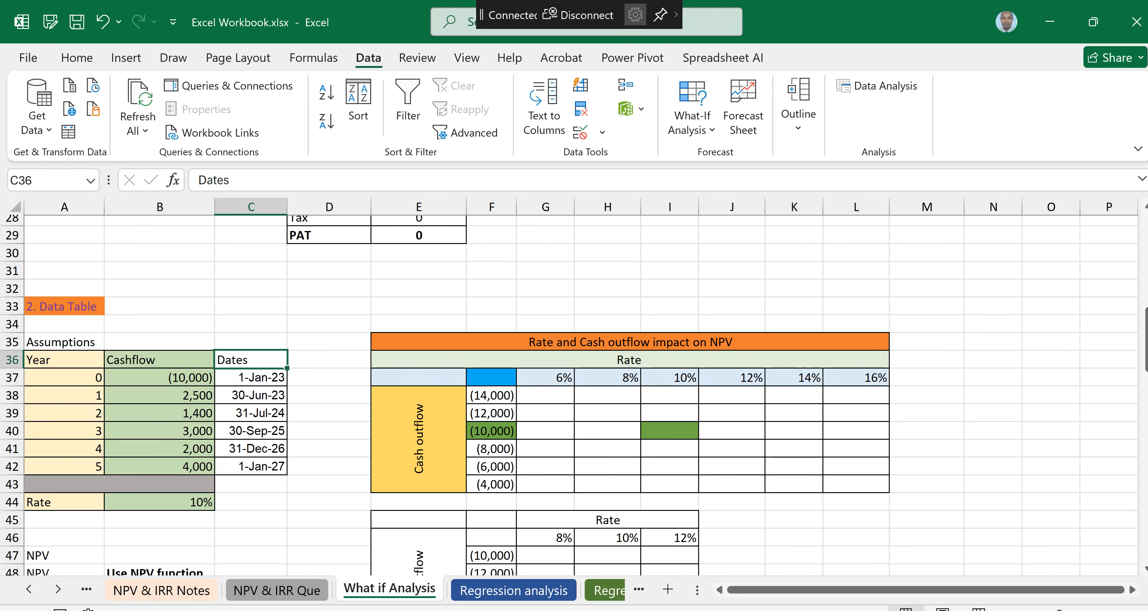
key("Left")
key("Down")
key("Down")
key("Down")
key("Down")
key("Down")
key("Down")
key("Down")
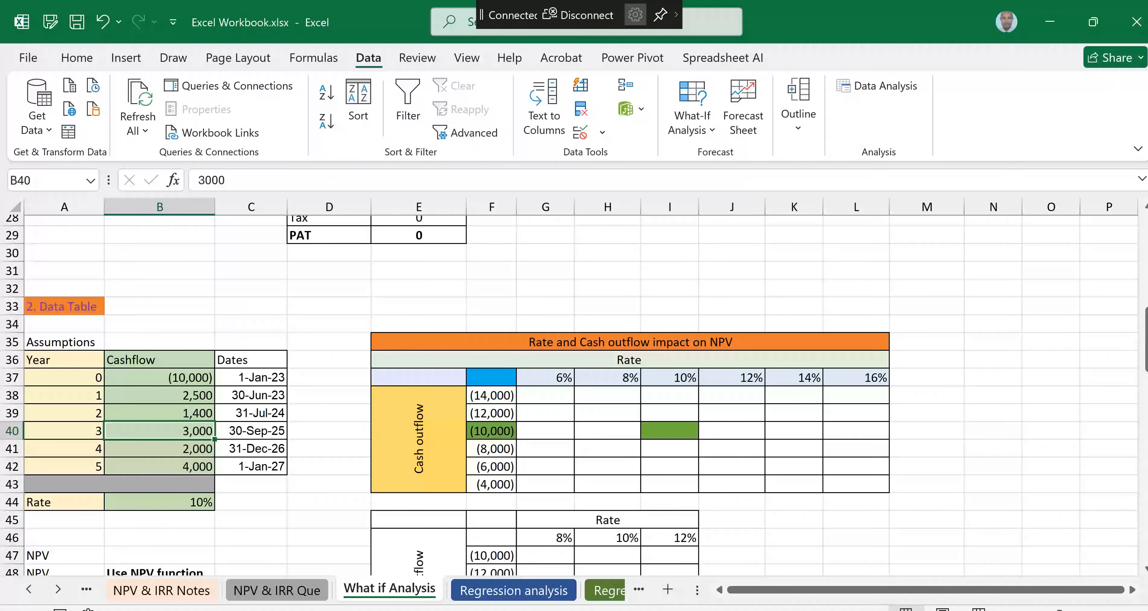
key("Down")
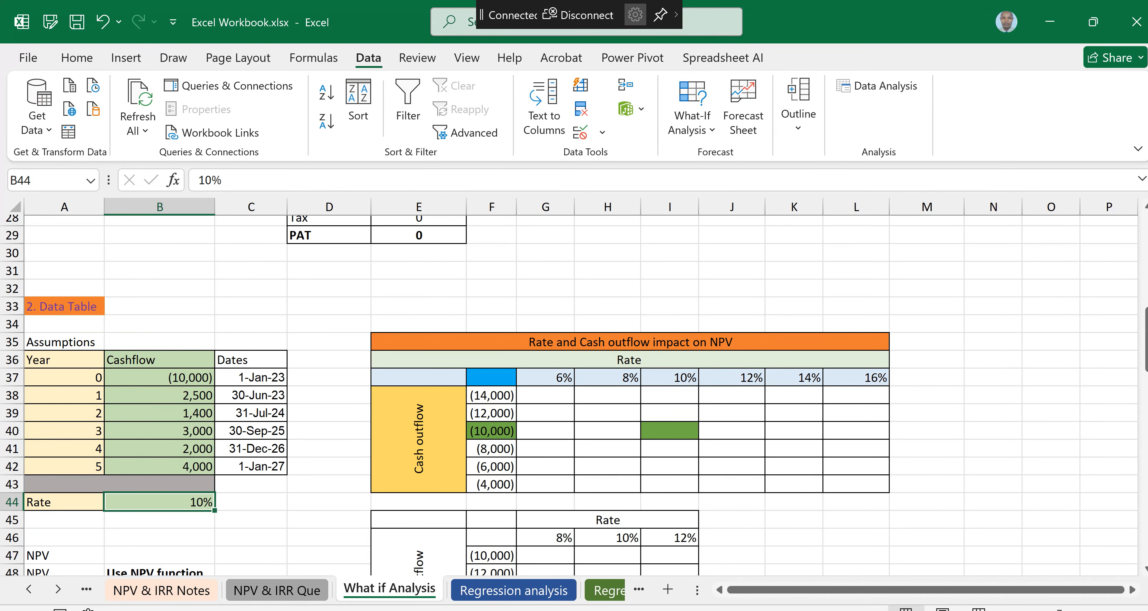
scroll(579, 396, "down", 1)
left_click(631, 309)
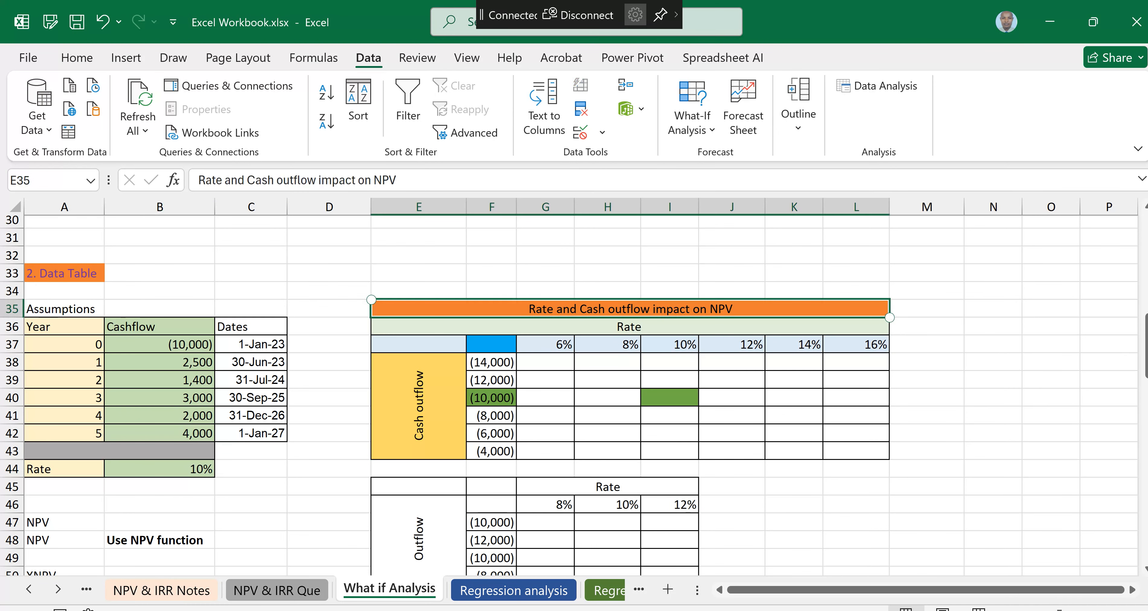
left_click(856, 451)
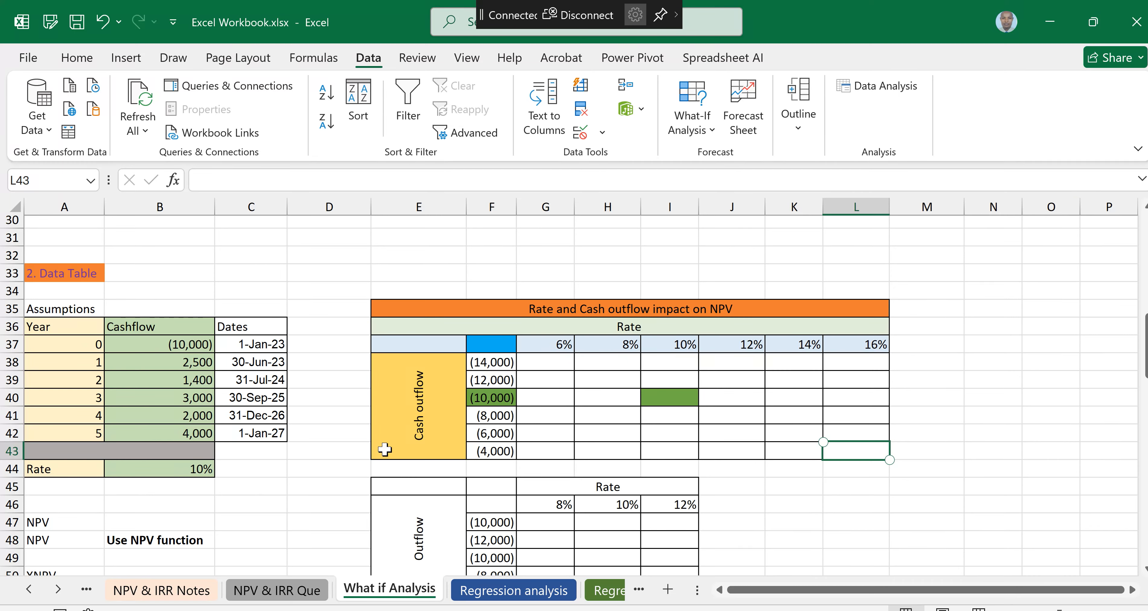
Calculate the NPV in cell B47 with the formula =NPV(B44,B38:B42)+B37.
left_click(155, 522)
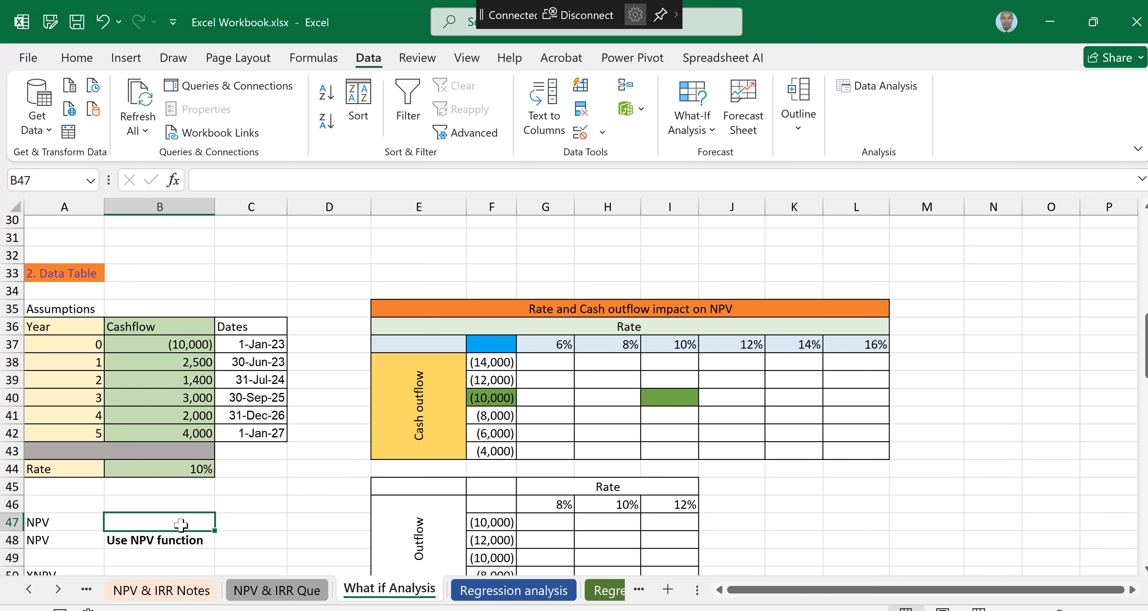
left_click(491, 346)
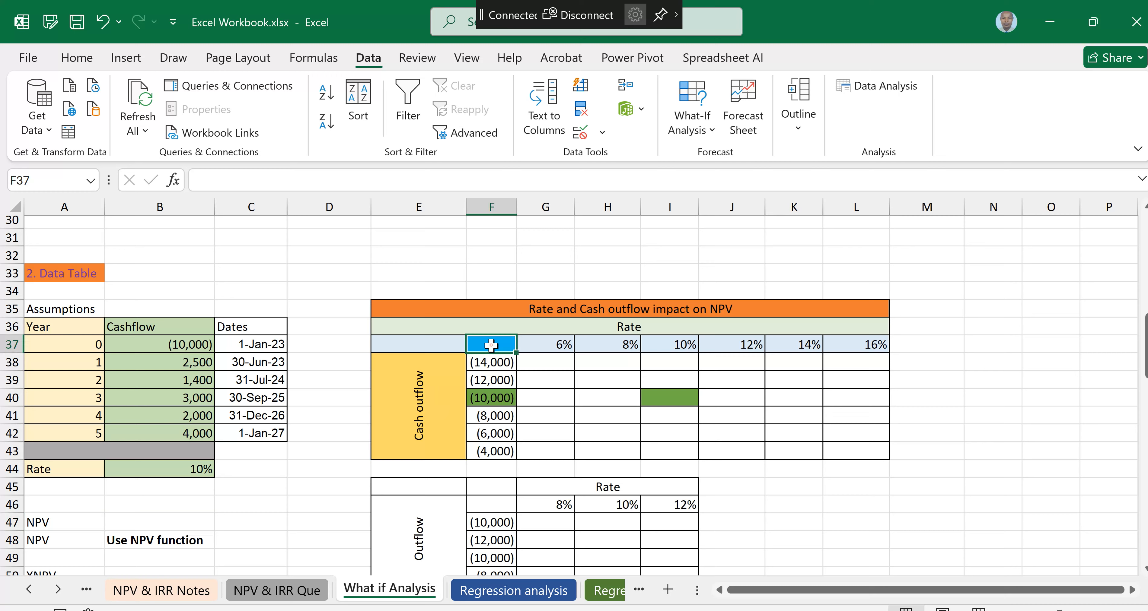
left_click(139, 523)
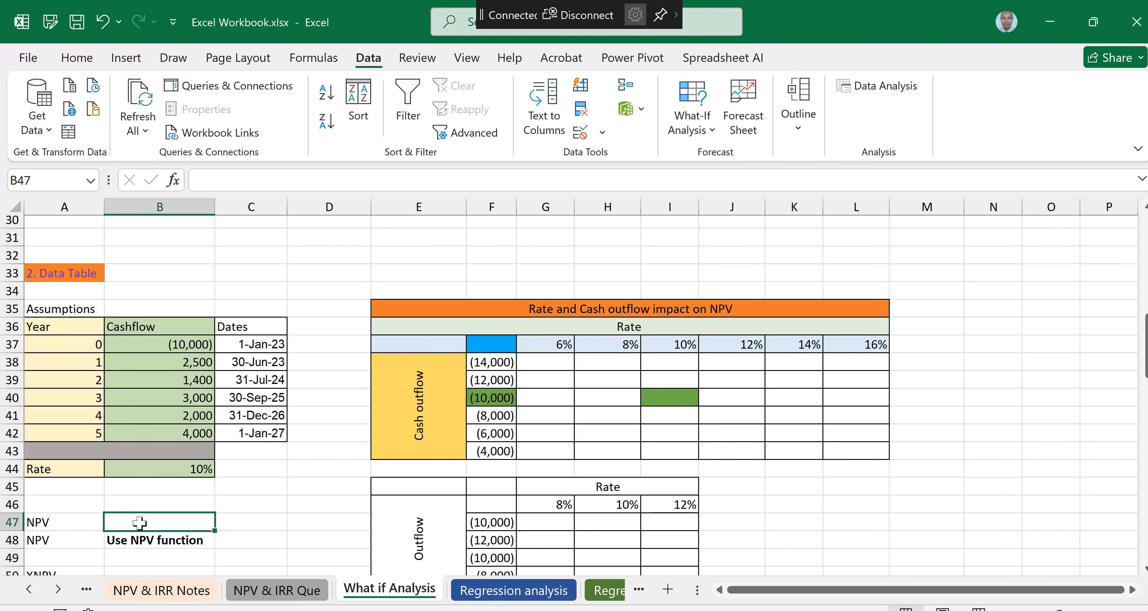
scroll(139, 524, "down", 1)
type("=NPV(")
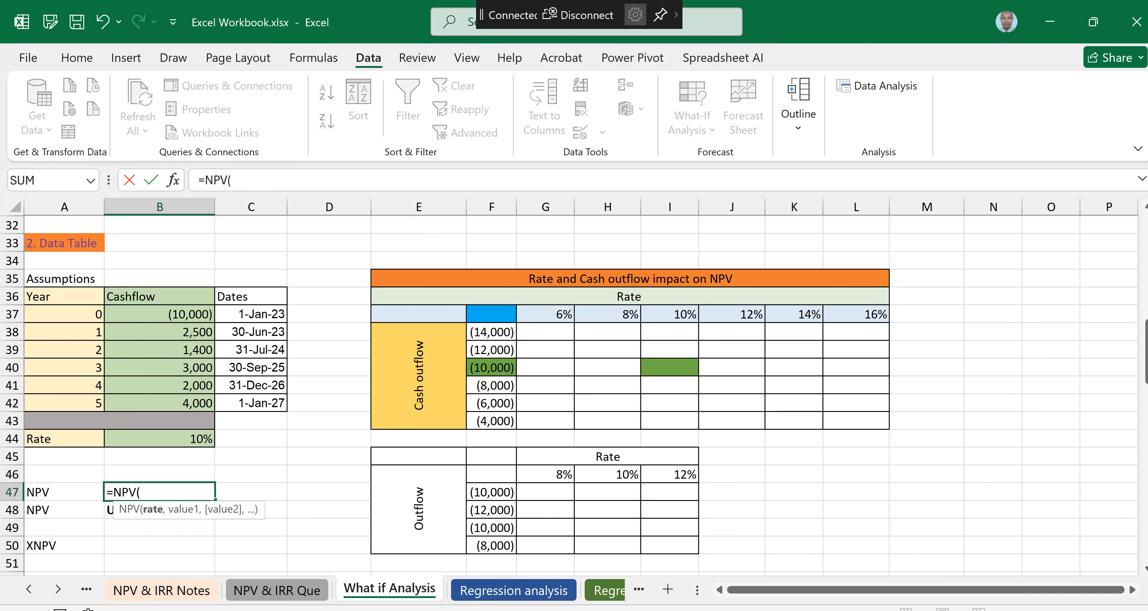
left_click(192, 437)
type(",")
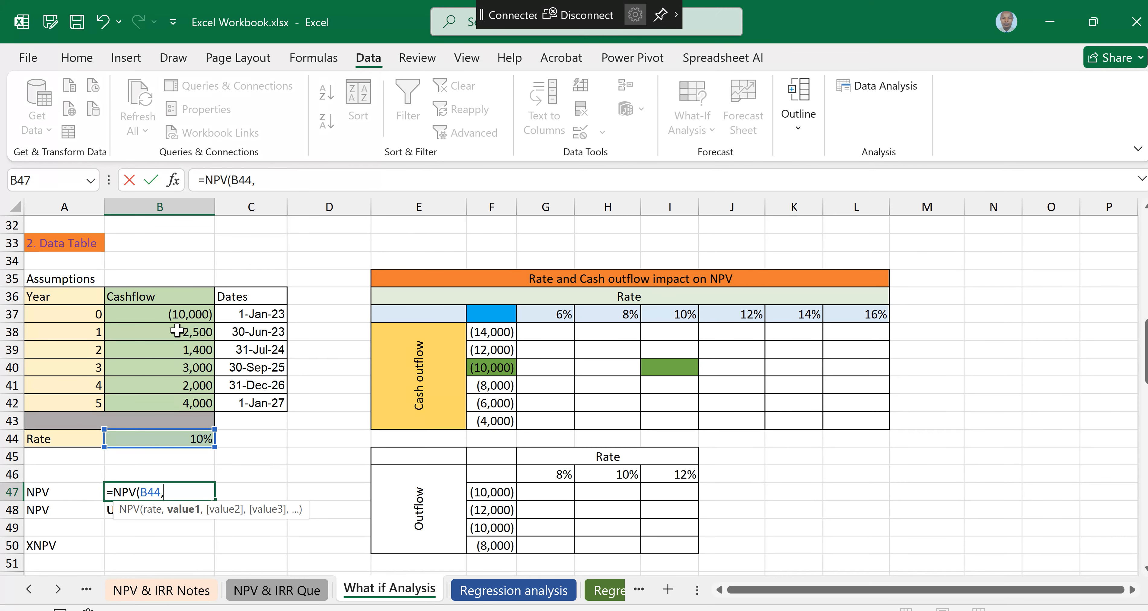
left_click(160, 334)
left_click_drag(161, 343, 160, 394)
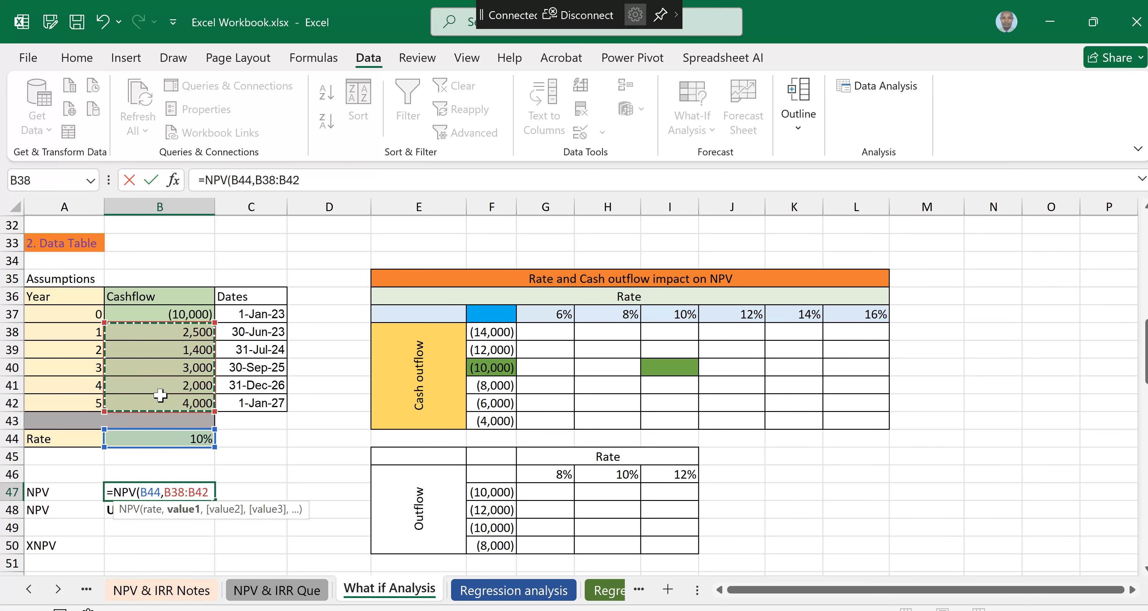
type(")+")
left_click(166, 312)
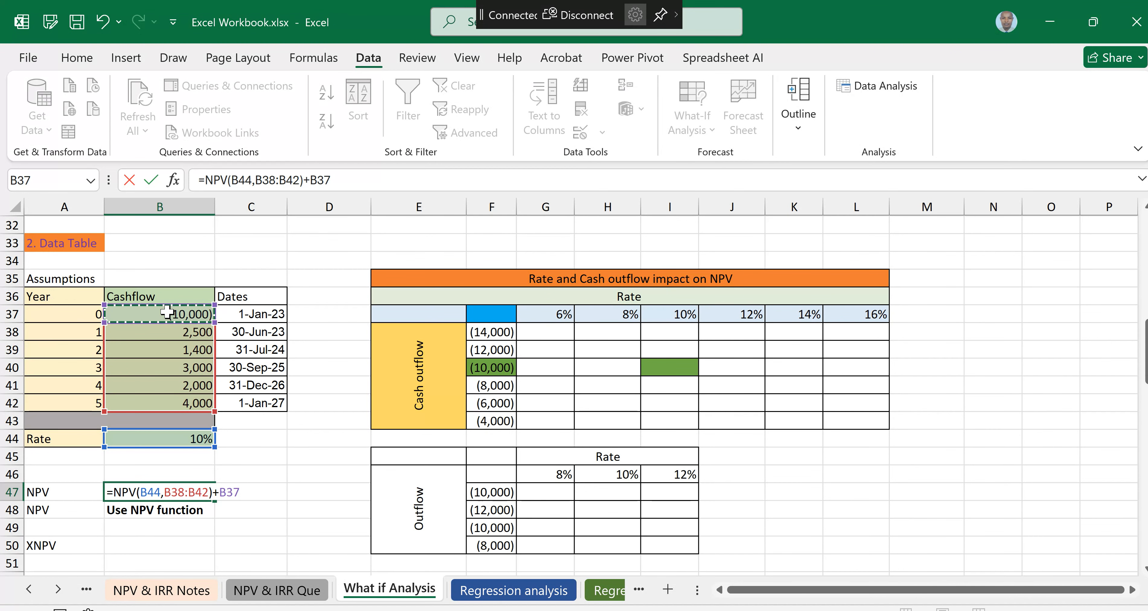
key("Return")
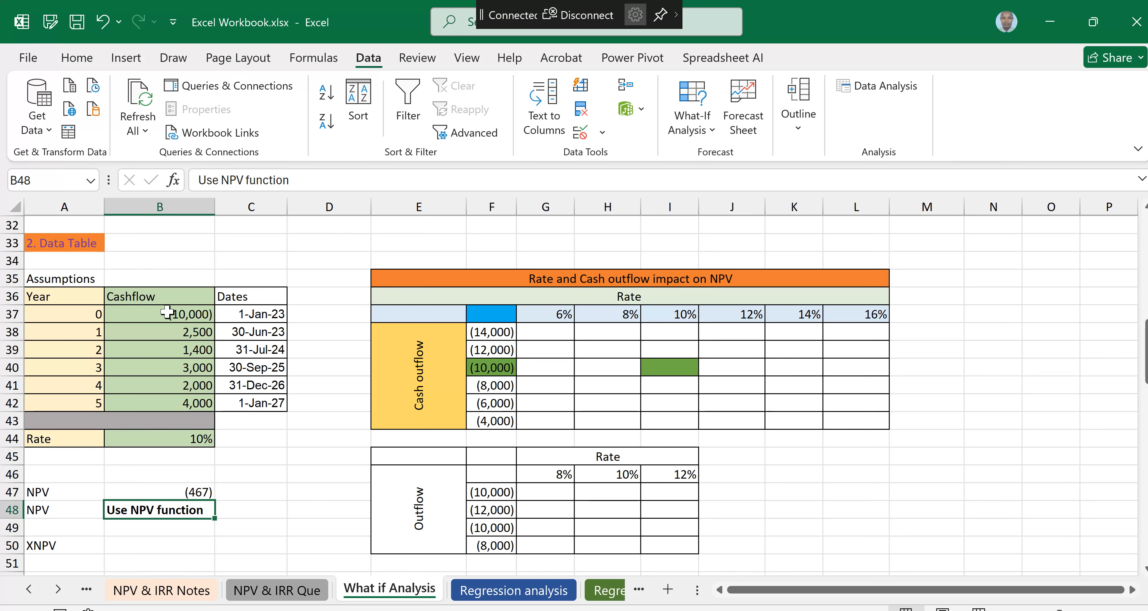
Review the rate headings in row 37 and the cash outflow values in F38:F43 of the sensitivity table.
left_click(869, 314)
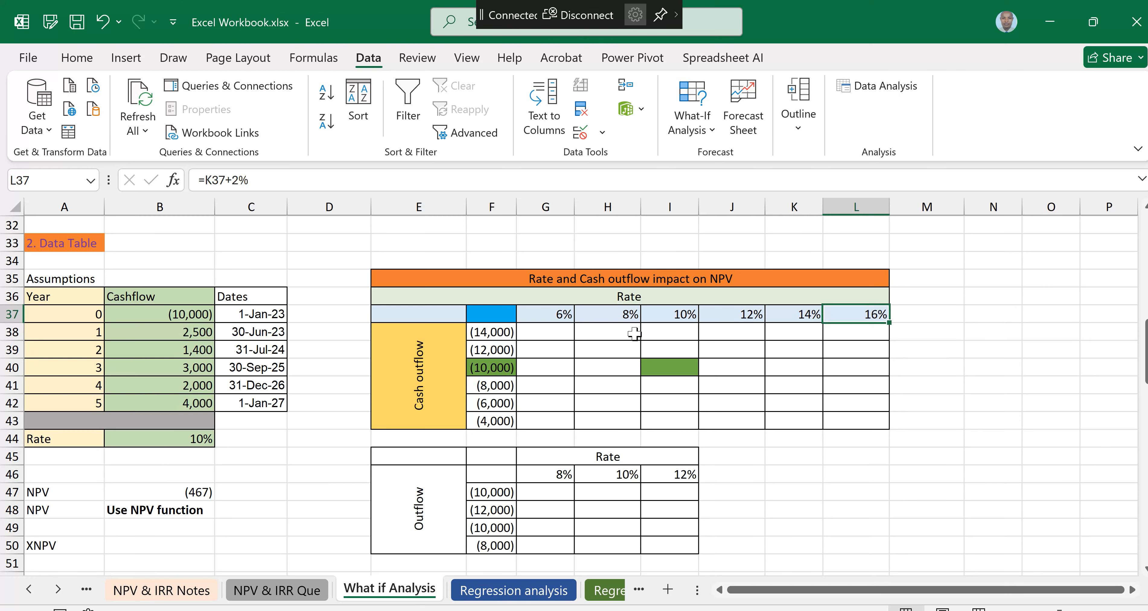
left_click(494, 332)
left_click(495, 352)
left_click(498, 372)
left_click(495, 386)
left_click(492, 403)
left_click(490, 420)
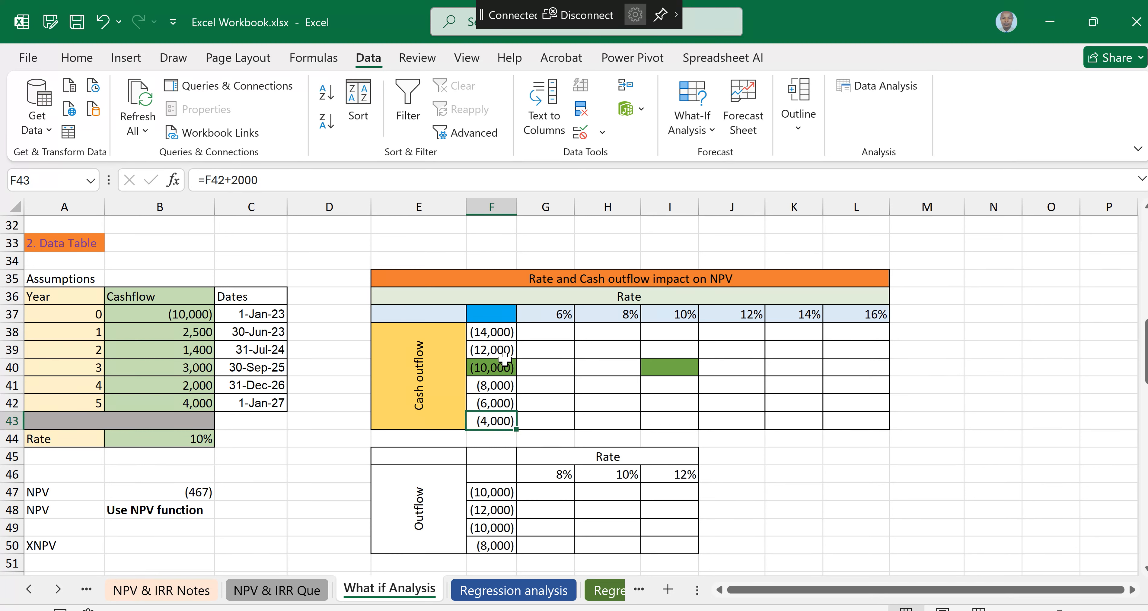
Link the sensitivity table's corner cell F37 to the calculated NPV with the formula =B47.
left_click(491, 315)
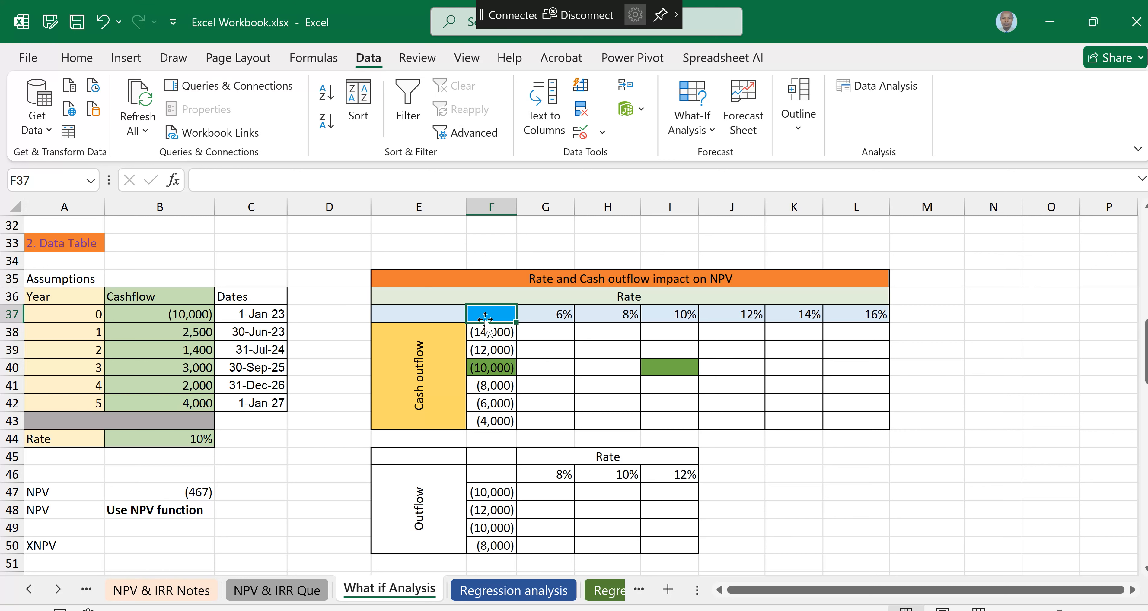
type("=")
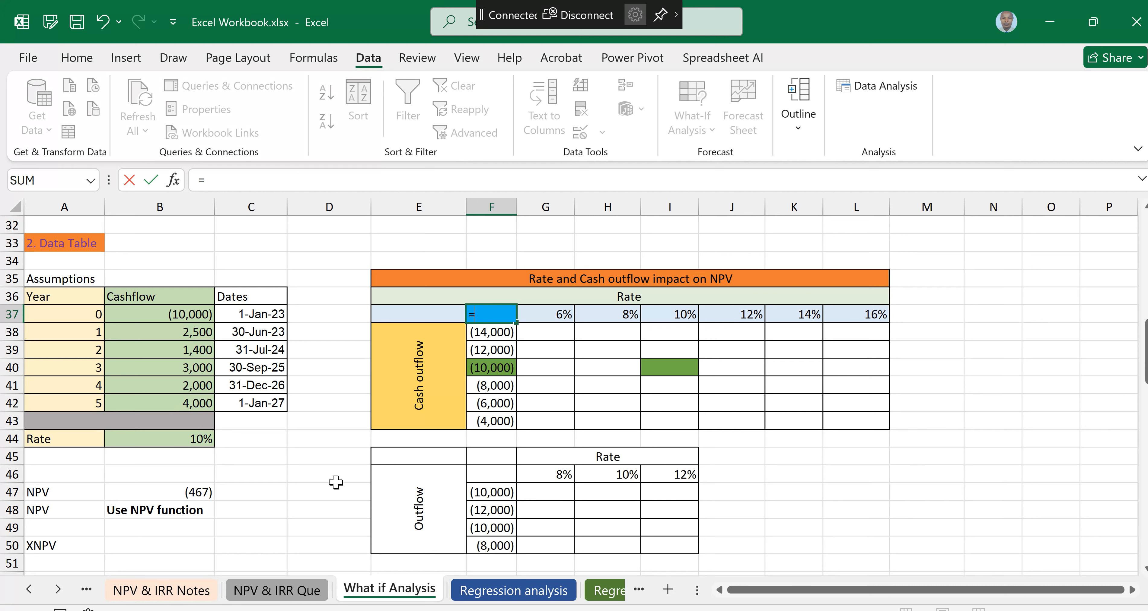
left_click(193, 493)
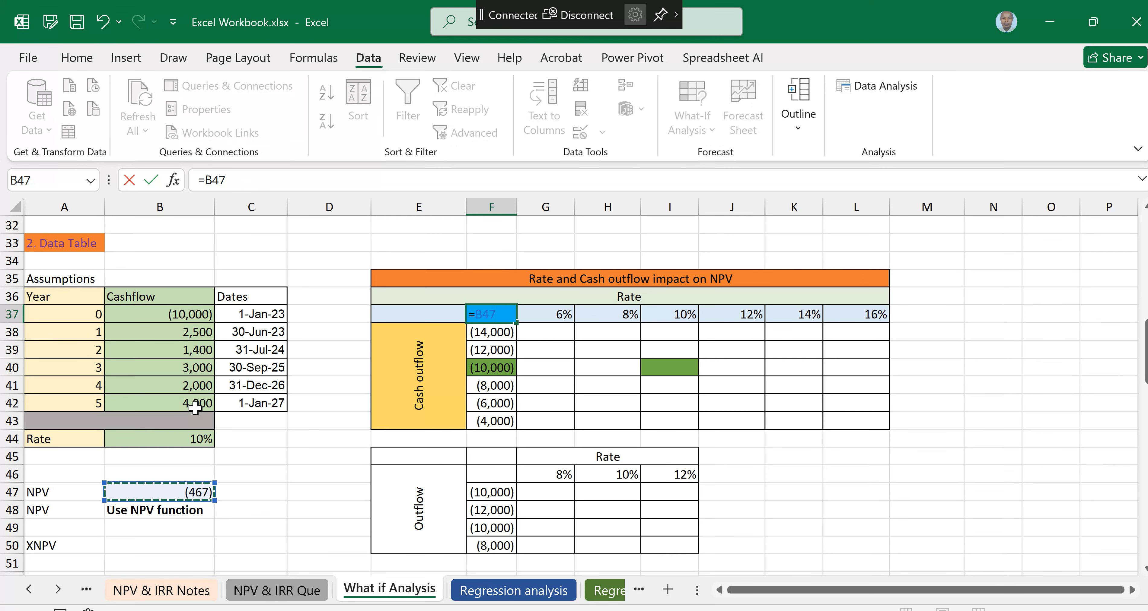
key("Return")
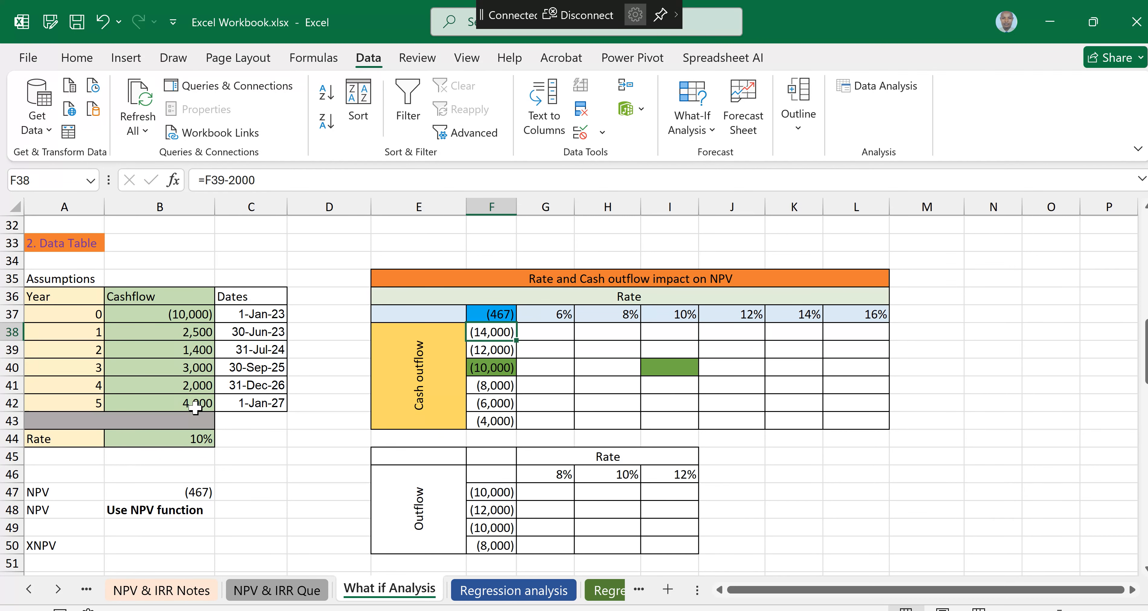
left_click(821, 470)
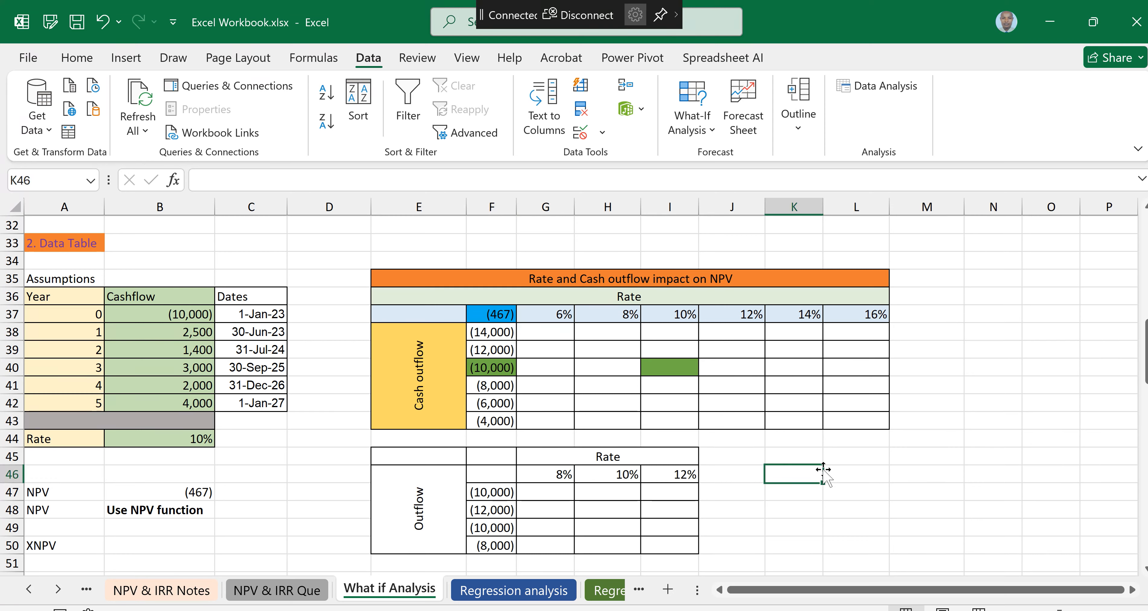
Create a what-if data table over F37:L43 with B44 as the row input cell and B37 as the column input cell.
left_click(499, 314)
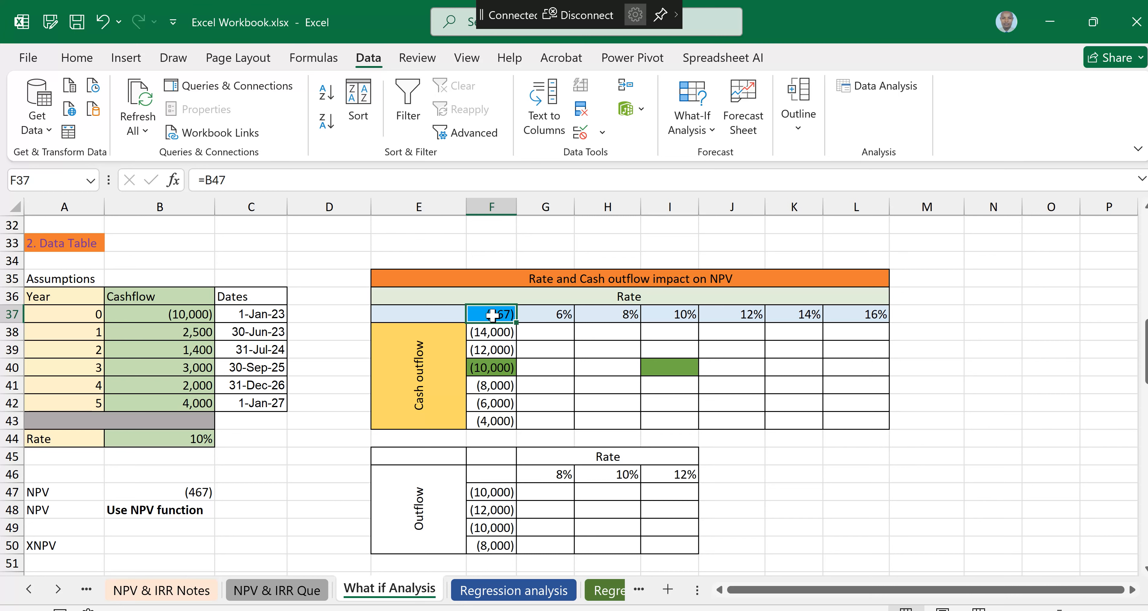
left_click_drag(493, 315, 835, 425)
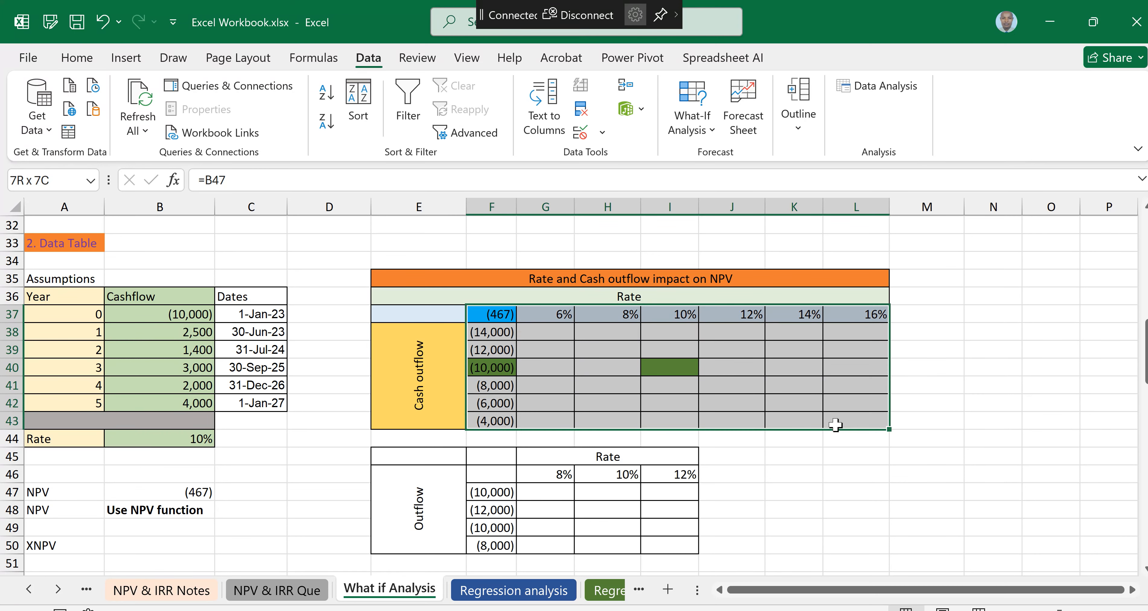
left_click_drag(835, 424, 918, 431)
left_click_drag(492, 315, 850, 424)
left_click(361, 58)
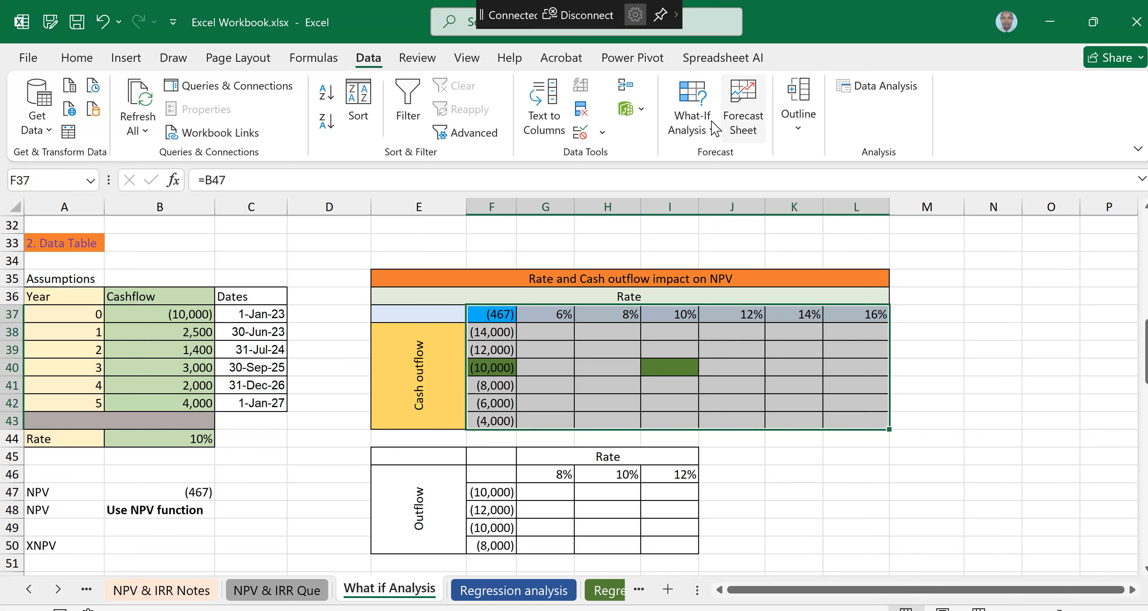
left_click(702, 132)
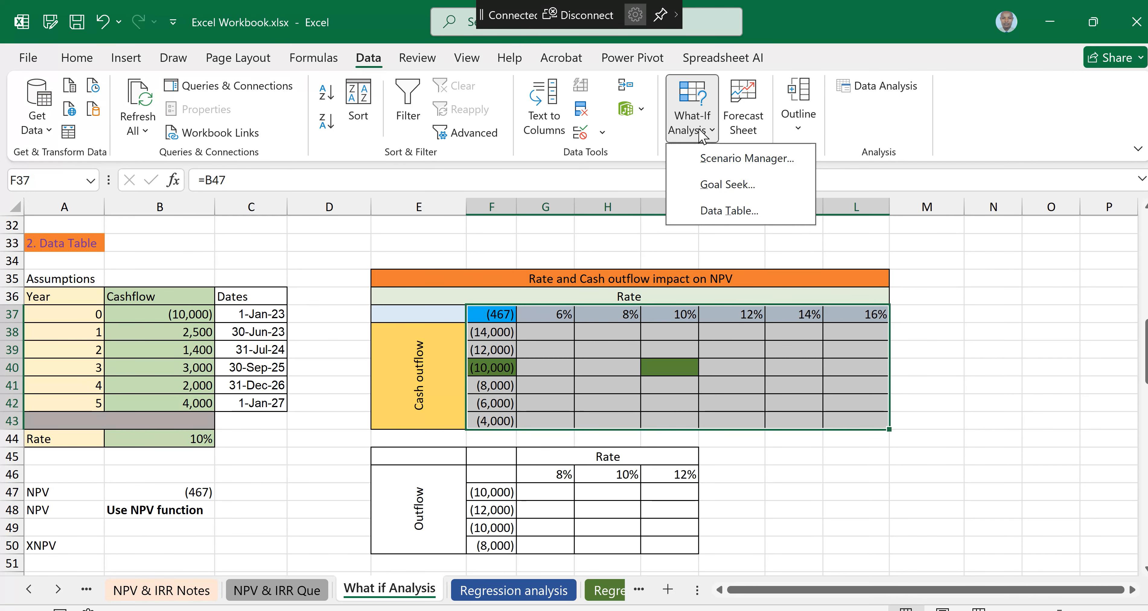
left_click(746, 213)
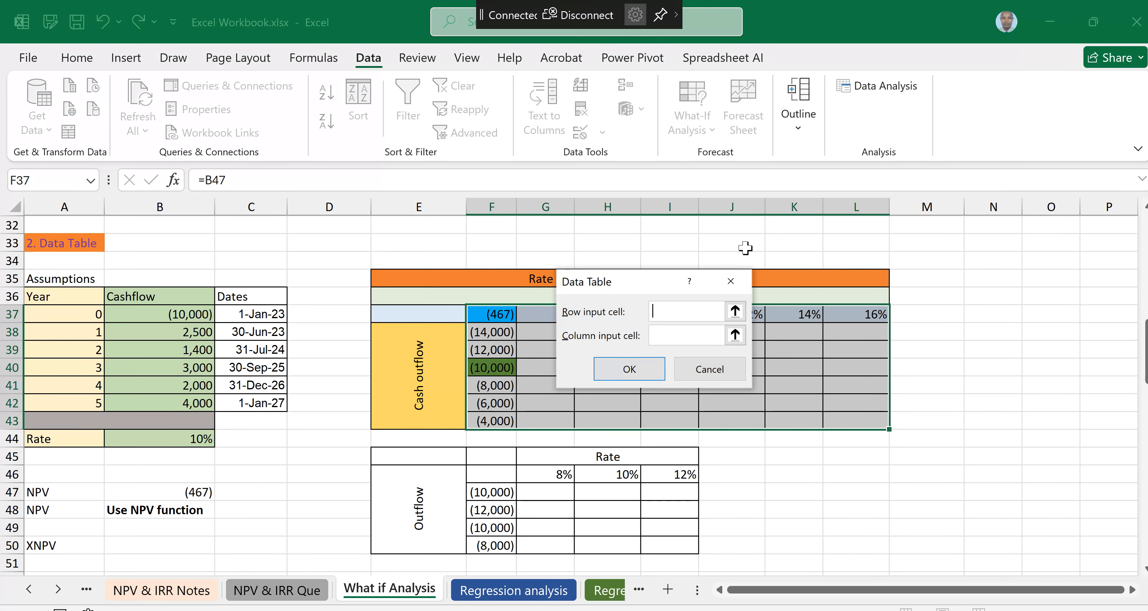
left_click_drag(649, 281, 945, 183)
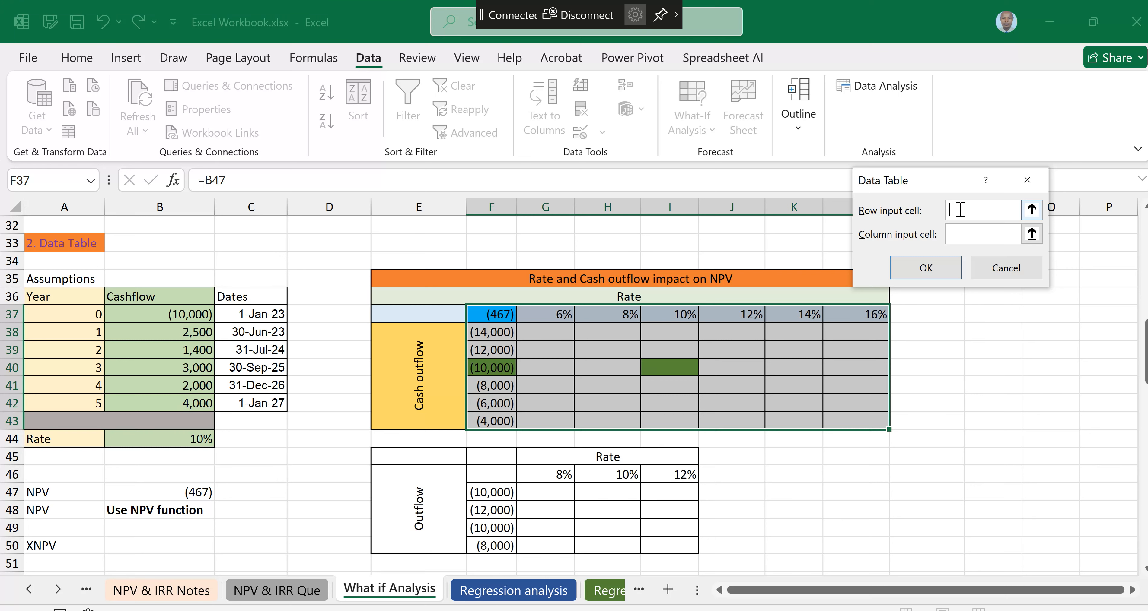
left_click_drag(945, 183, 885, 355)
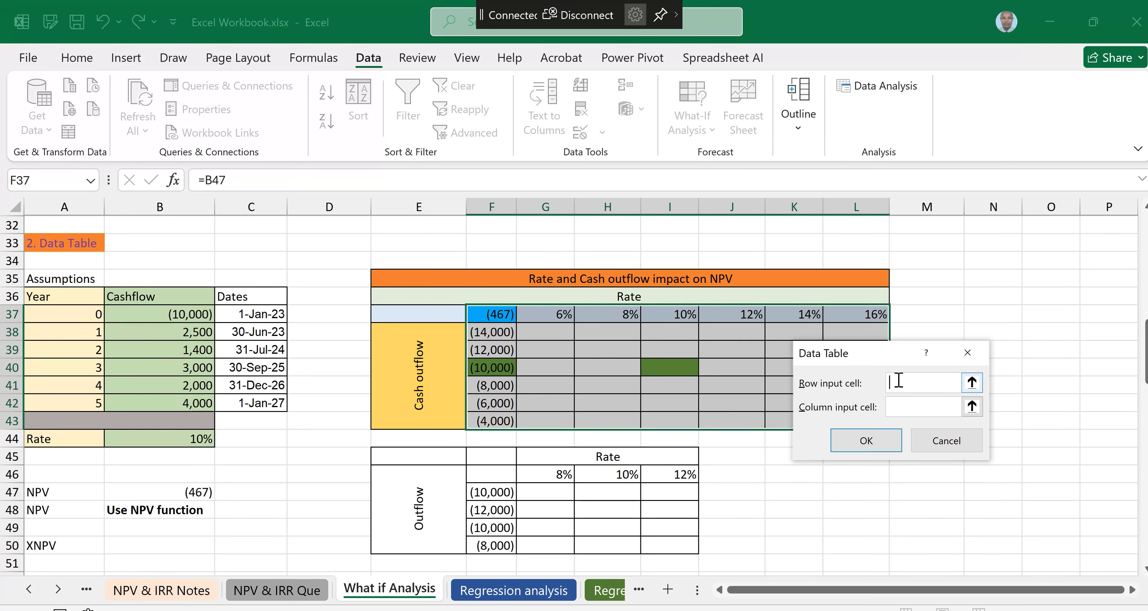
left_click(188, 439)
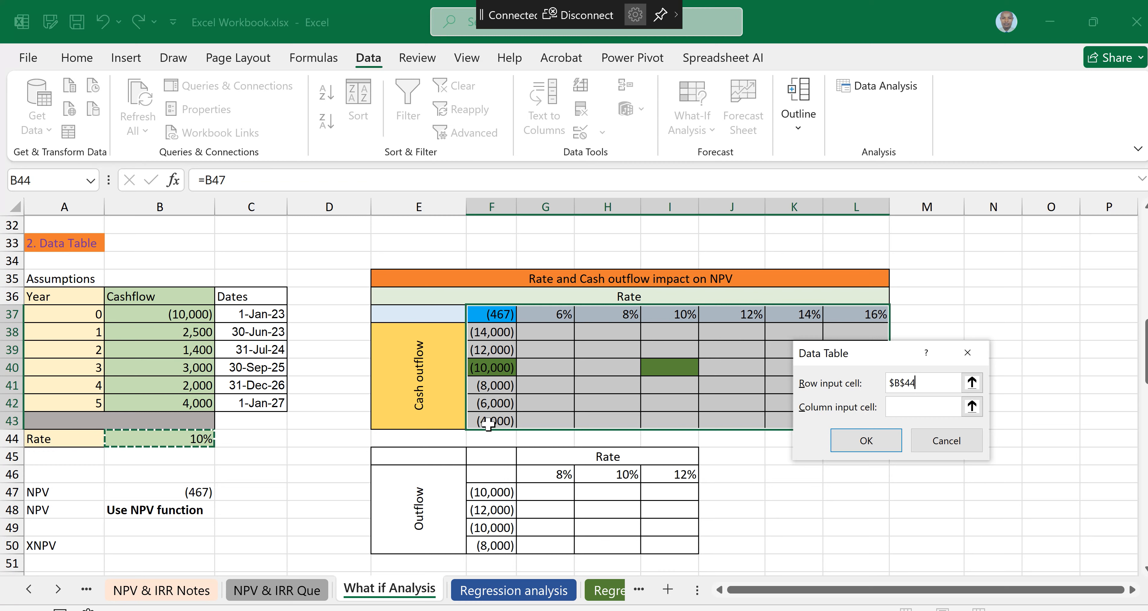
left_click(892, 406)
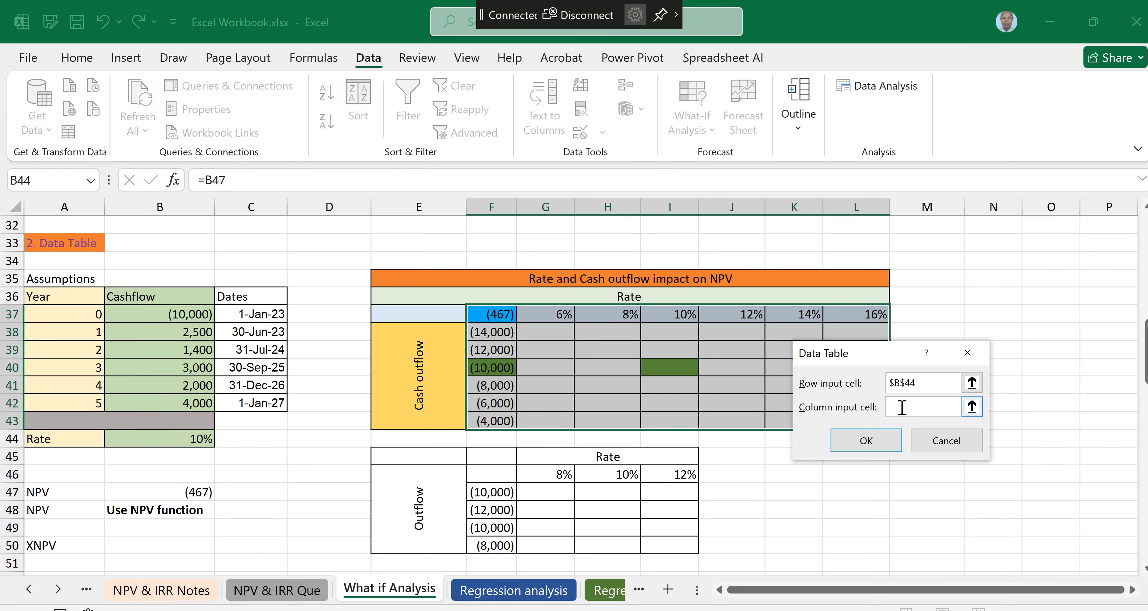
left_click(170, 314)
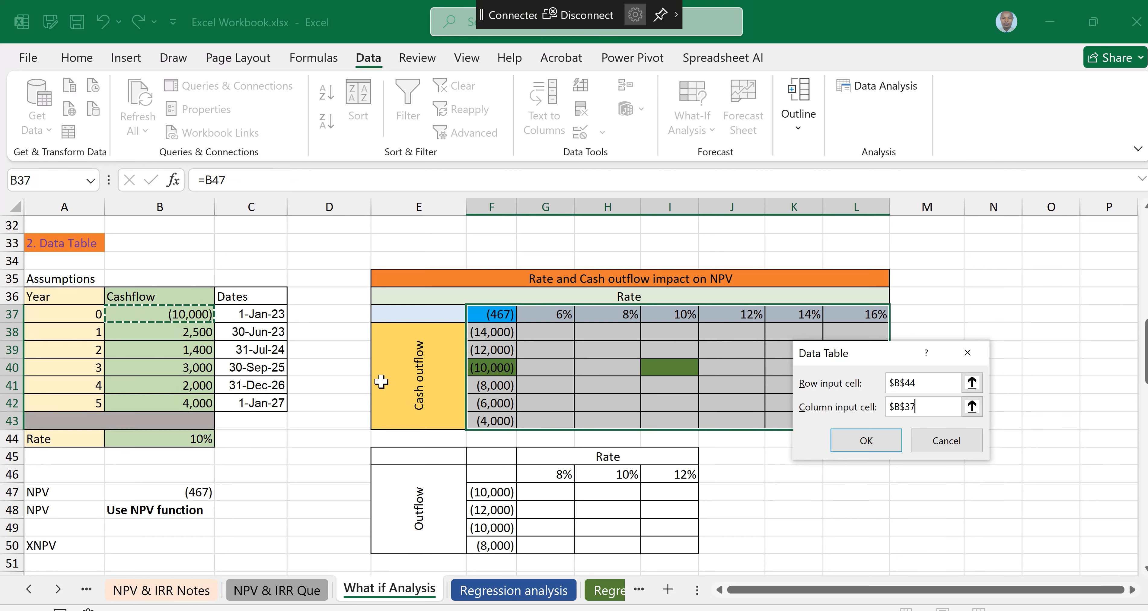
left_click(869, 441)
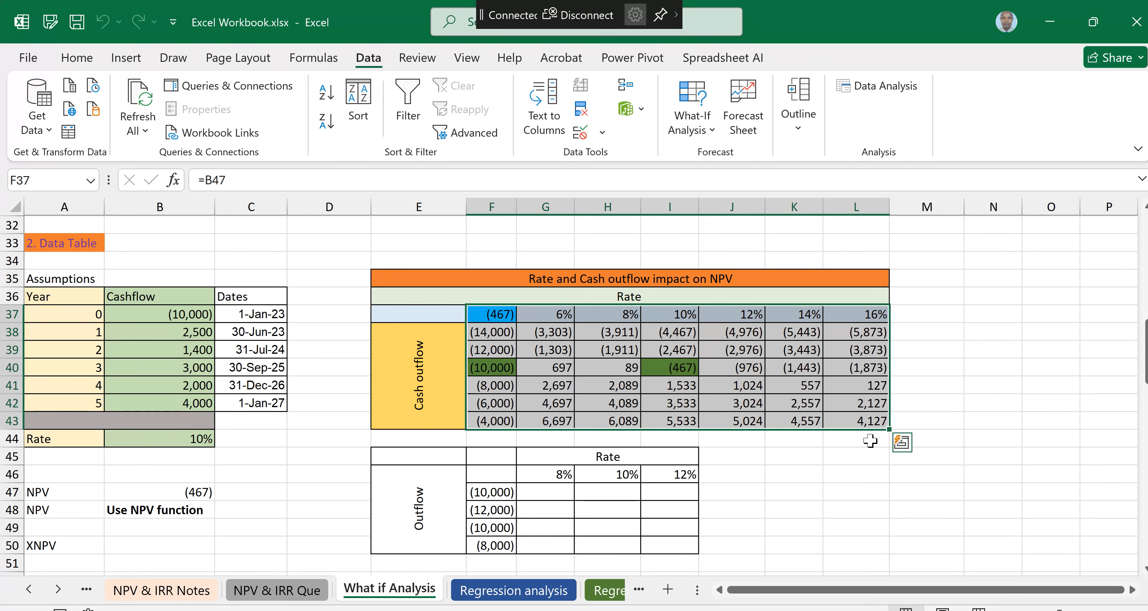
left_click(876, 419)
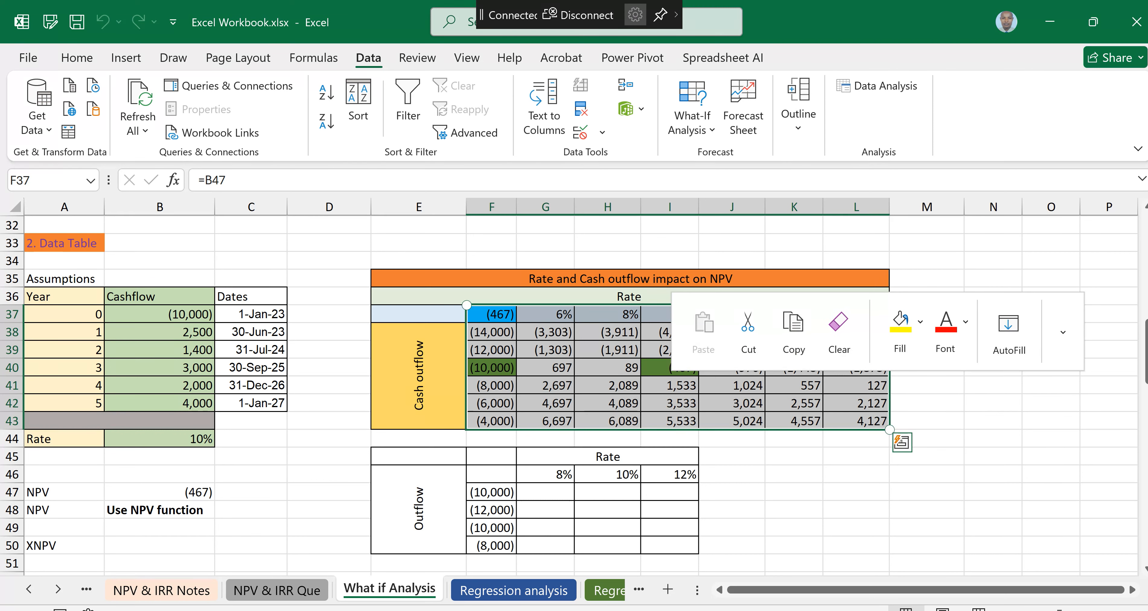
Calculate the XNPV in cell B50 with the formula =XNPV(B44,B37:B42,C37:C42).
left_click(664, 373)
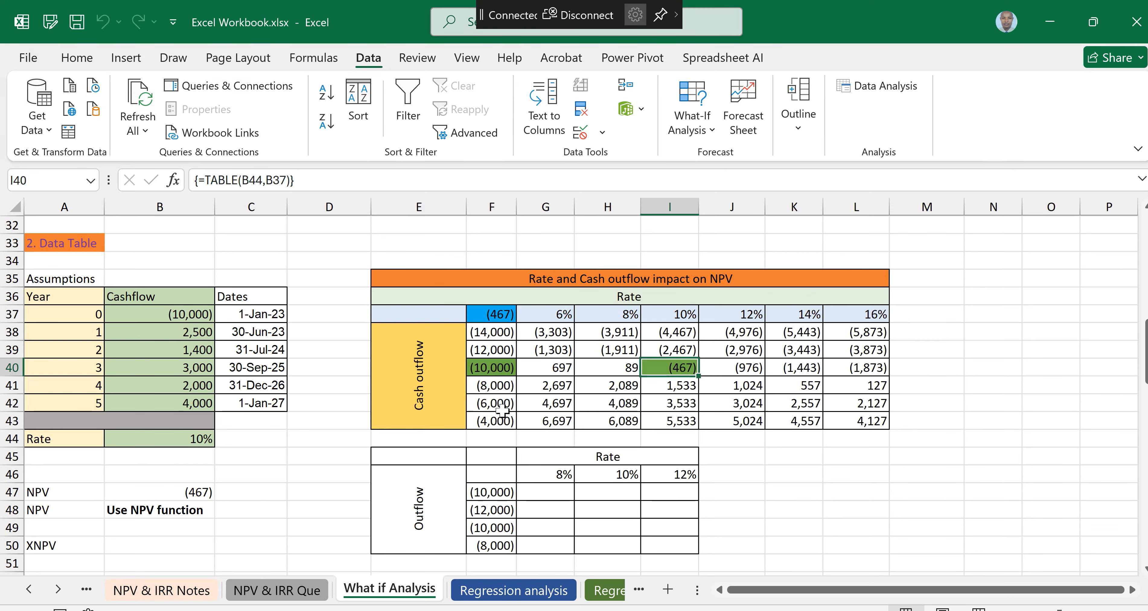
scroll(401, 446, "down", 2)
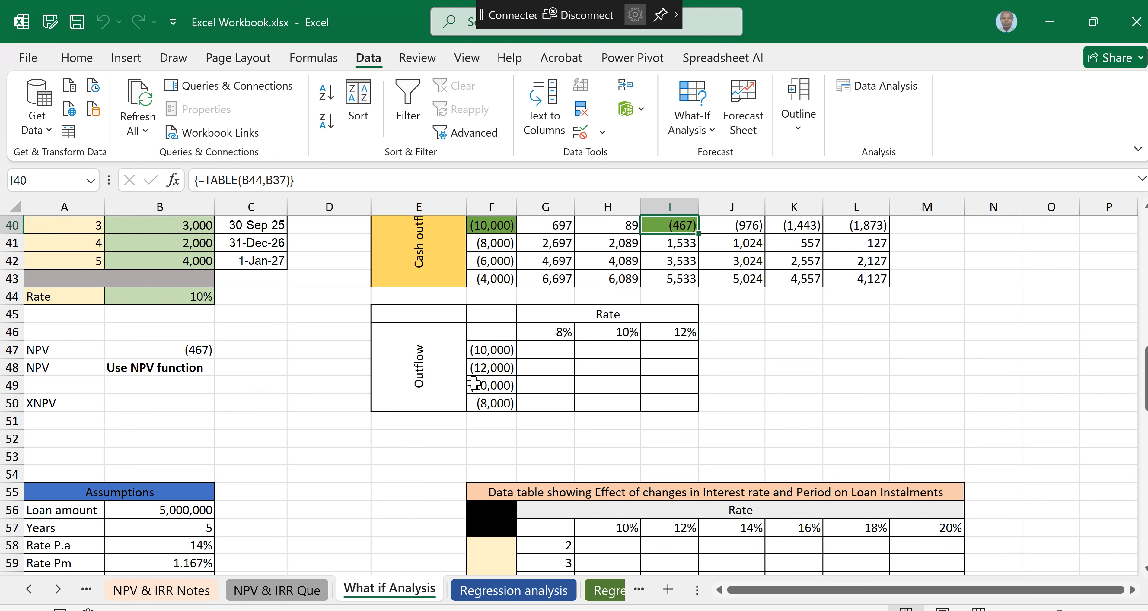
scroll(439, 396, "up", 1)
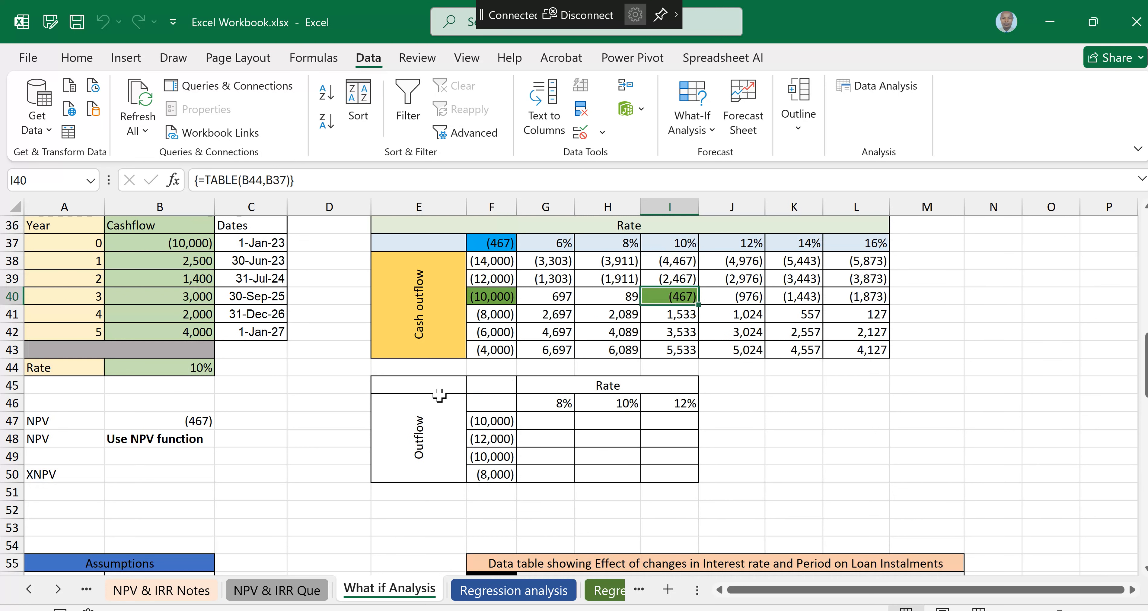
left_click(159, 474)
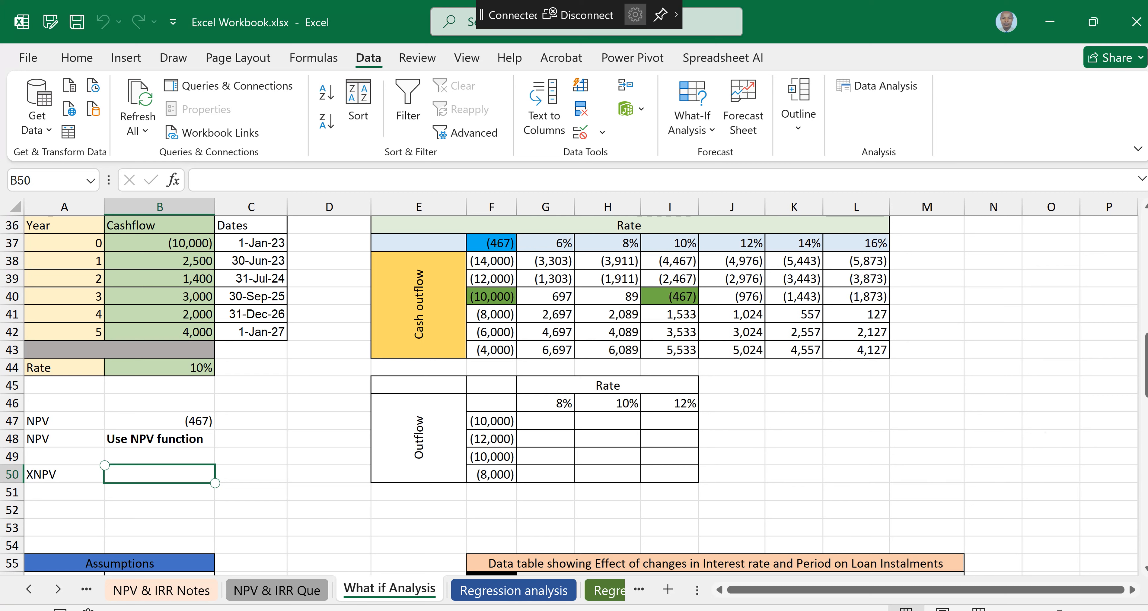
type("=XNPV(")
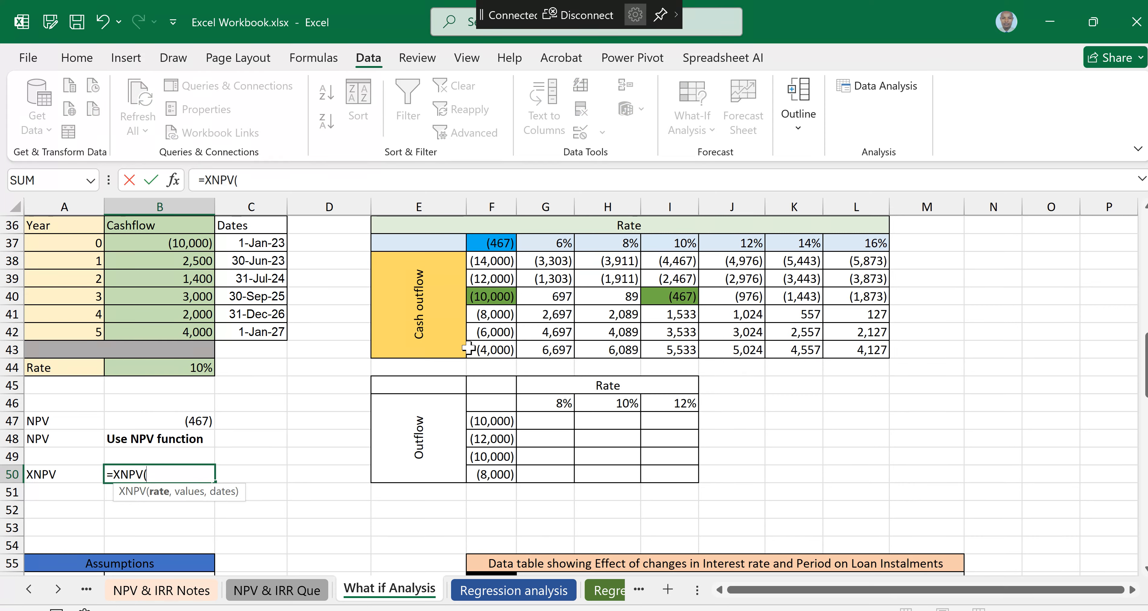
left_click(192, 368)
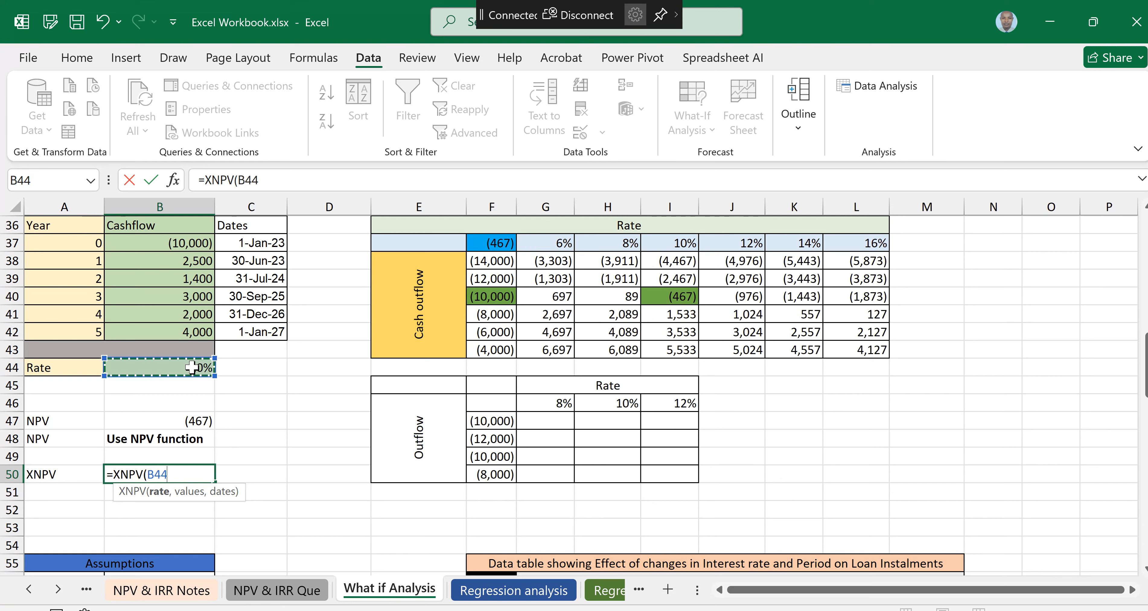
type(",")
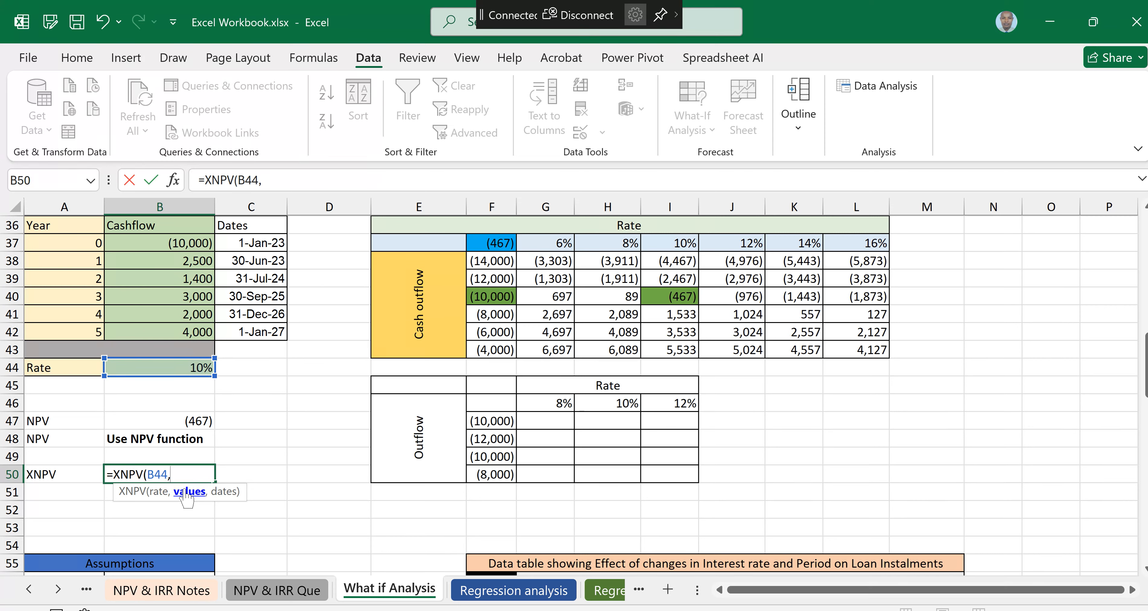
left_click(176, 244)
left_click_drag(176, 244, 175, 325)
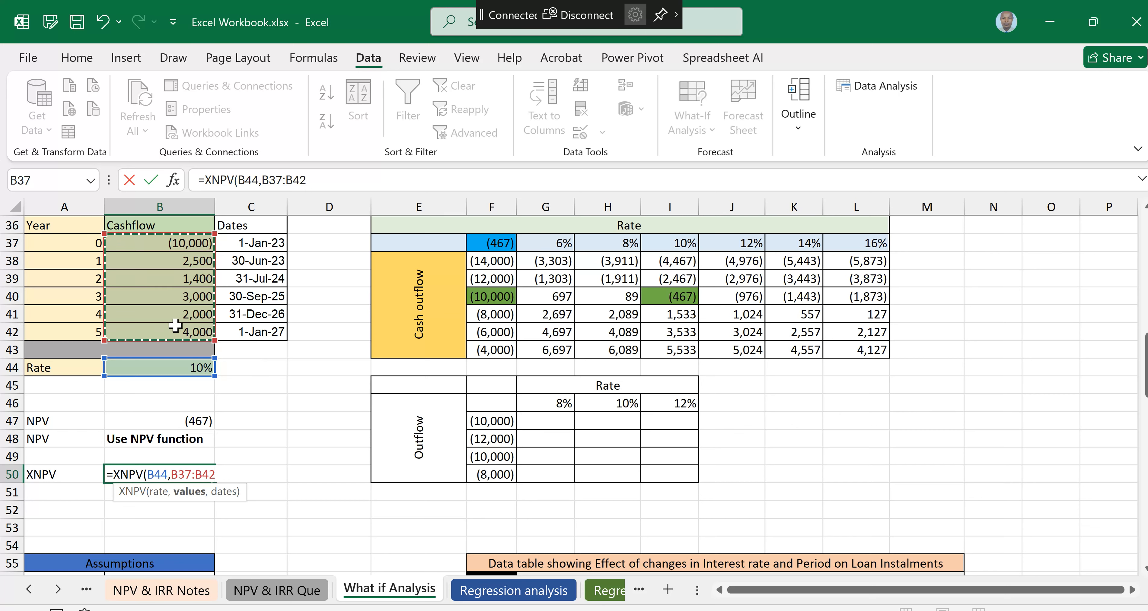
type(",")
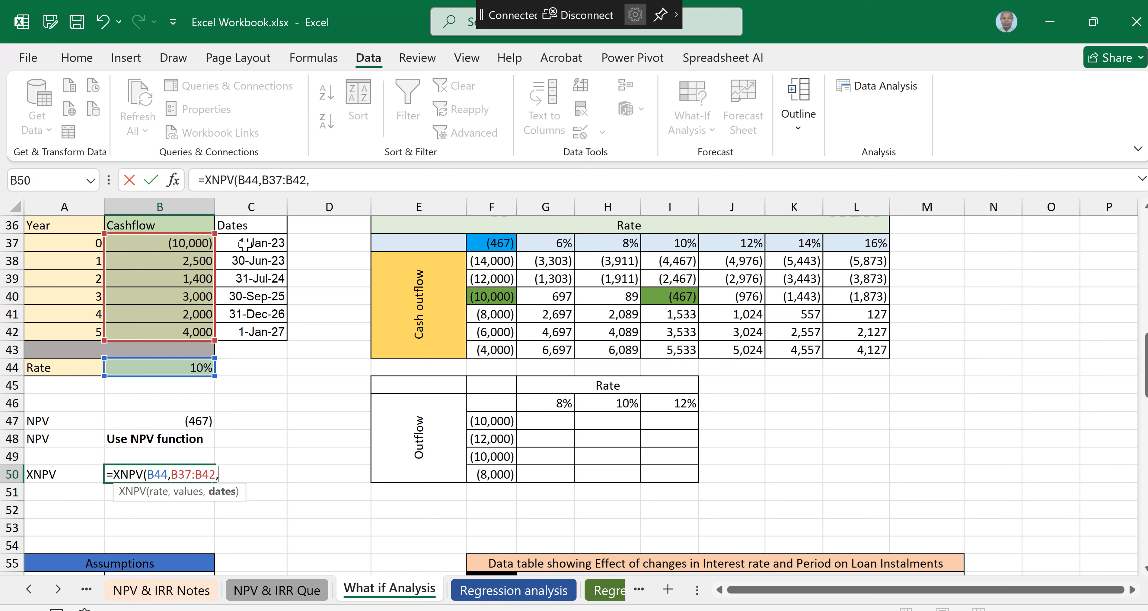
left_click_drag(245, 243, 248, 300)
left_click_drag(248, 305, 254, 332)
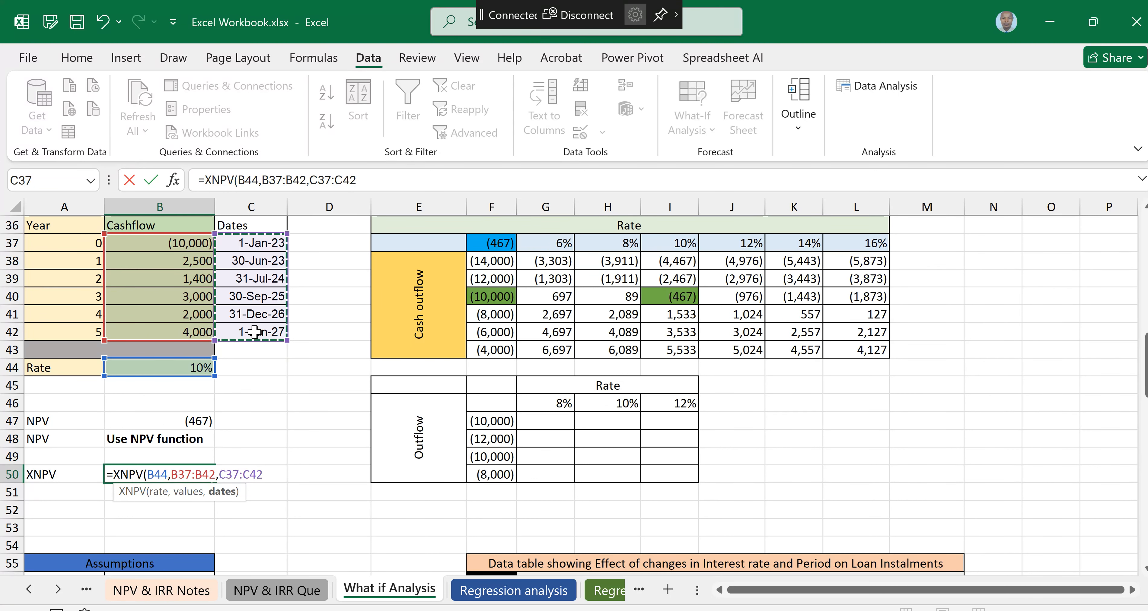
type(")")
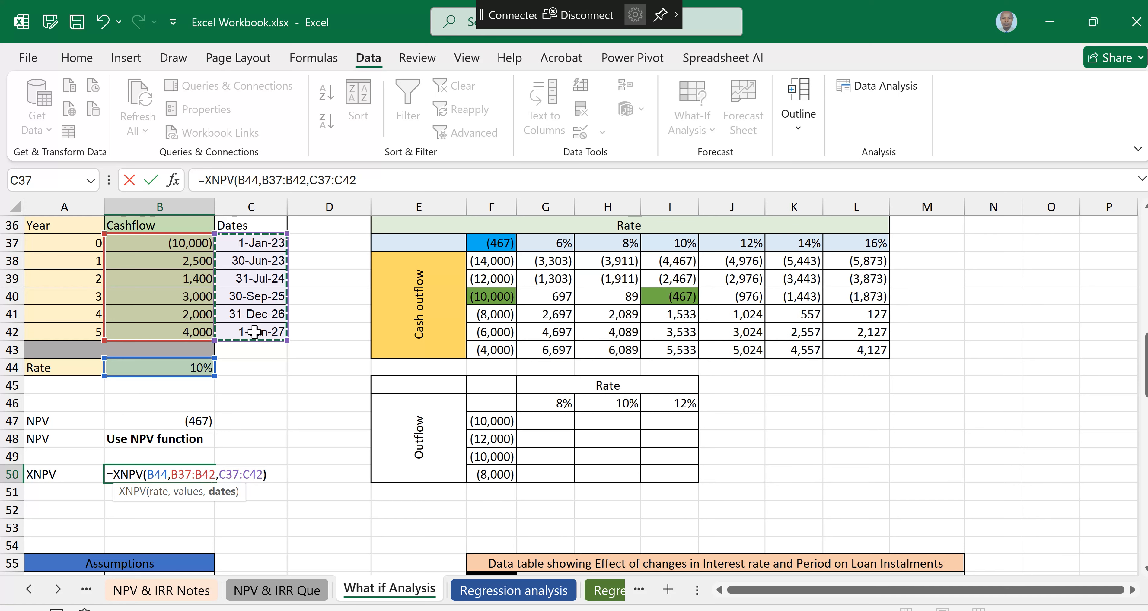
key("Return")
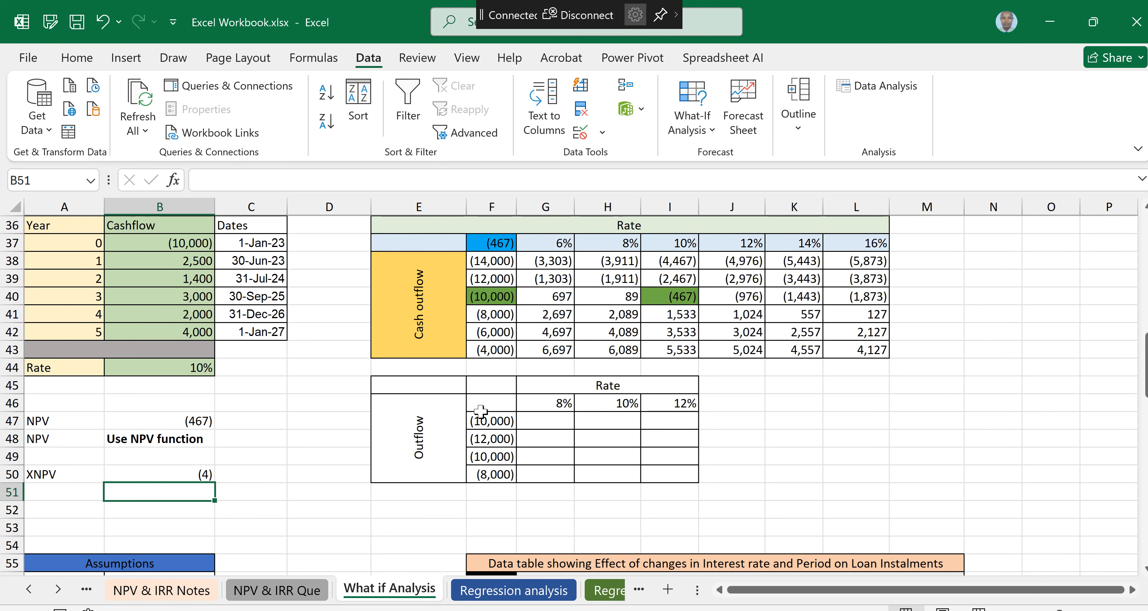
Link corner cell F46 of the second sensitivity table to the calculated XNPV with the formula =B50.
left_click(473, 404)
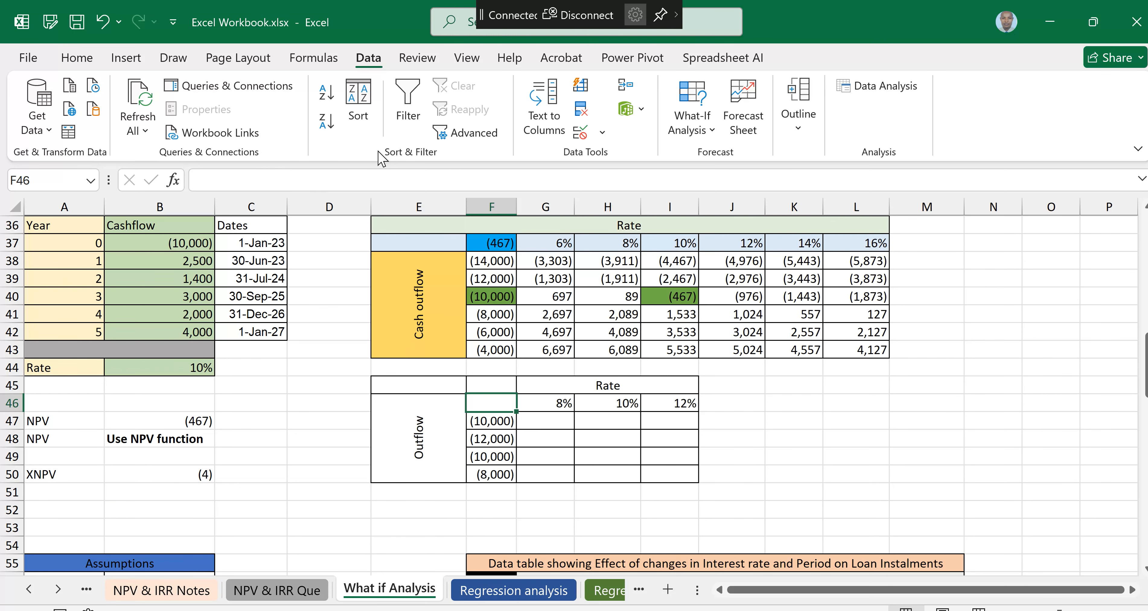
left_click(77, 58)
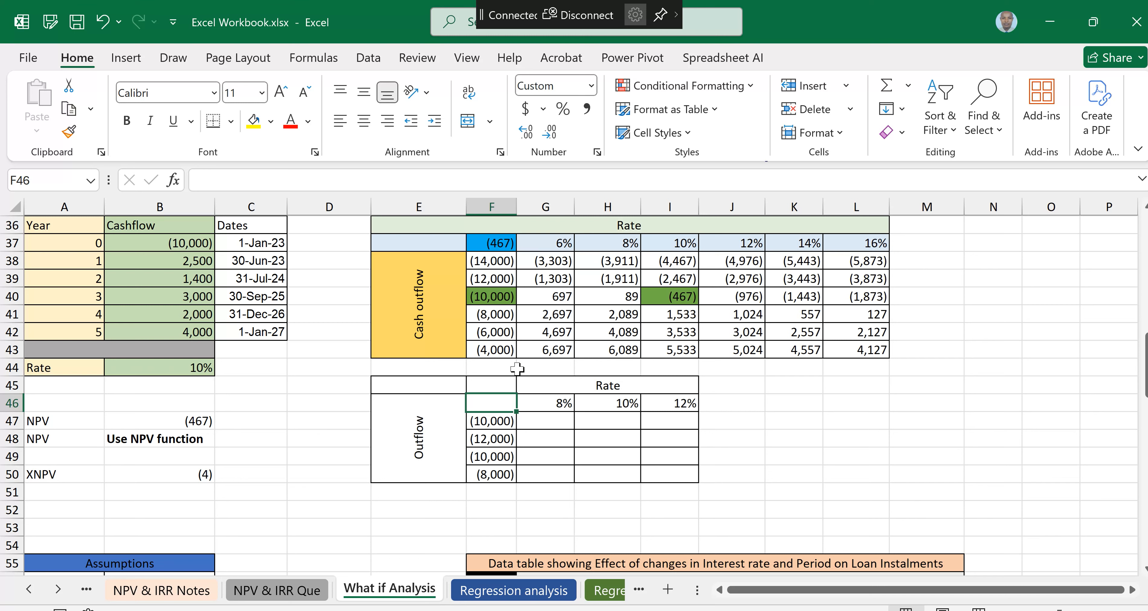
type("=")
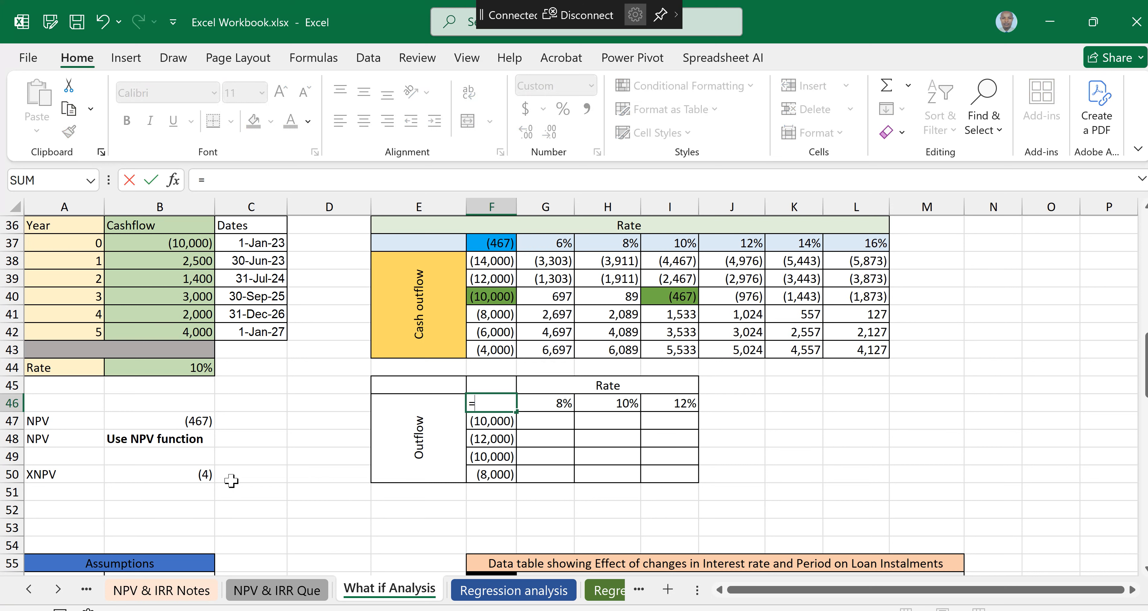
left_click(205, 475)
key("Return")
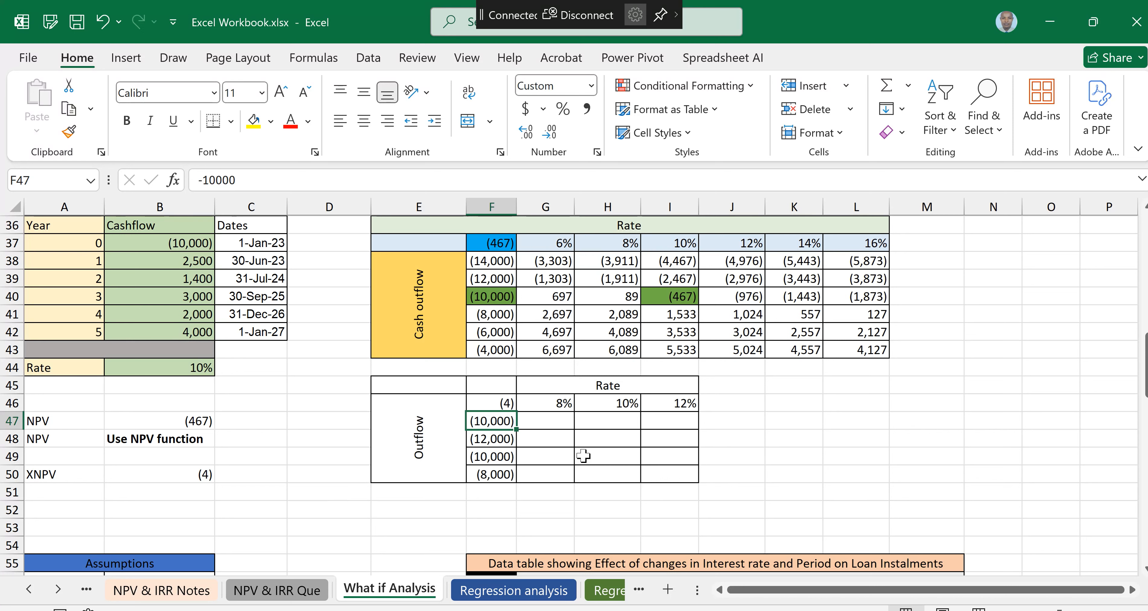
Create a what-if data table over F46:I50 with B44 as the row input cell and B37 as the column input cell.
left_click_drag(507, 403, 664, 479)
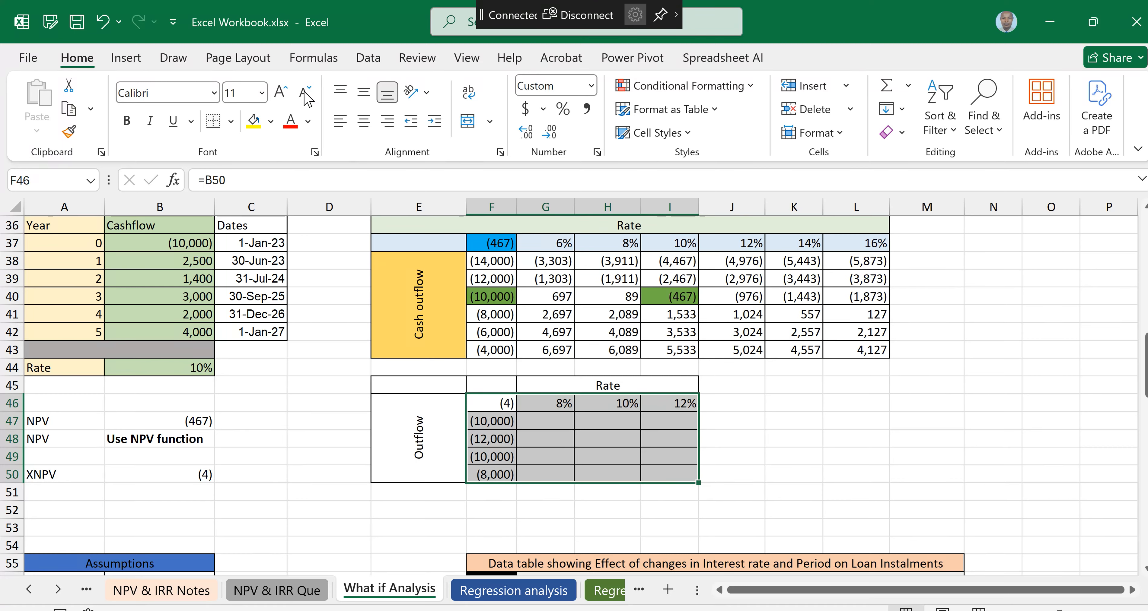
left_click(368, 58)
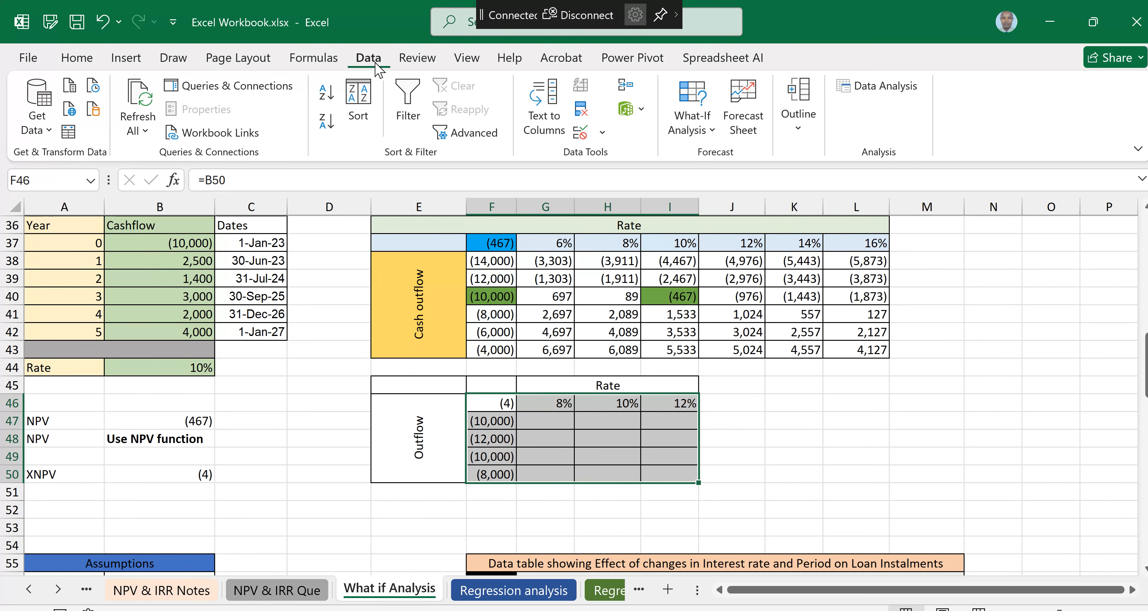
left_click(712, 133)
left_click(724, 208)
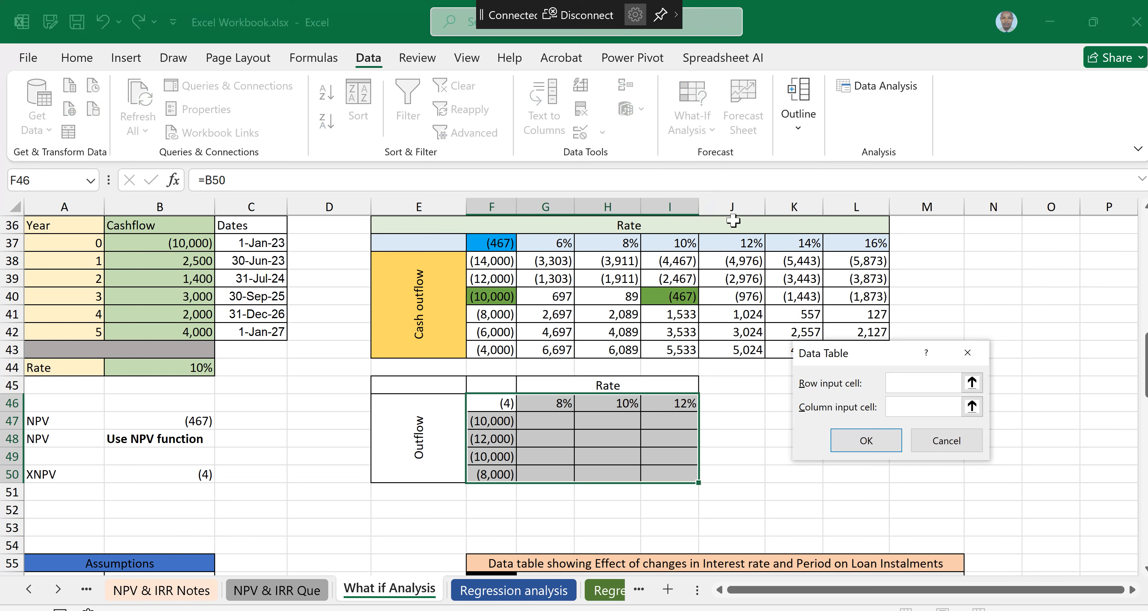
left_click(901, 385)
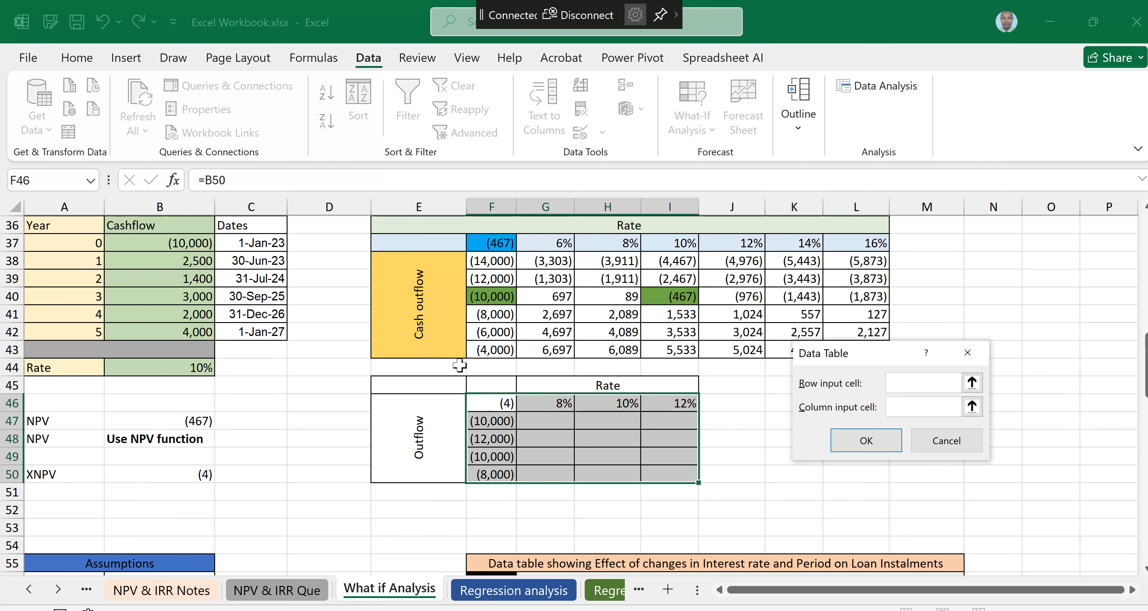
scroll(306, 366, "up", 2)
left_click(187, 441)
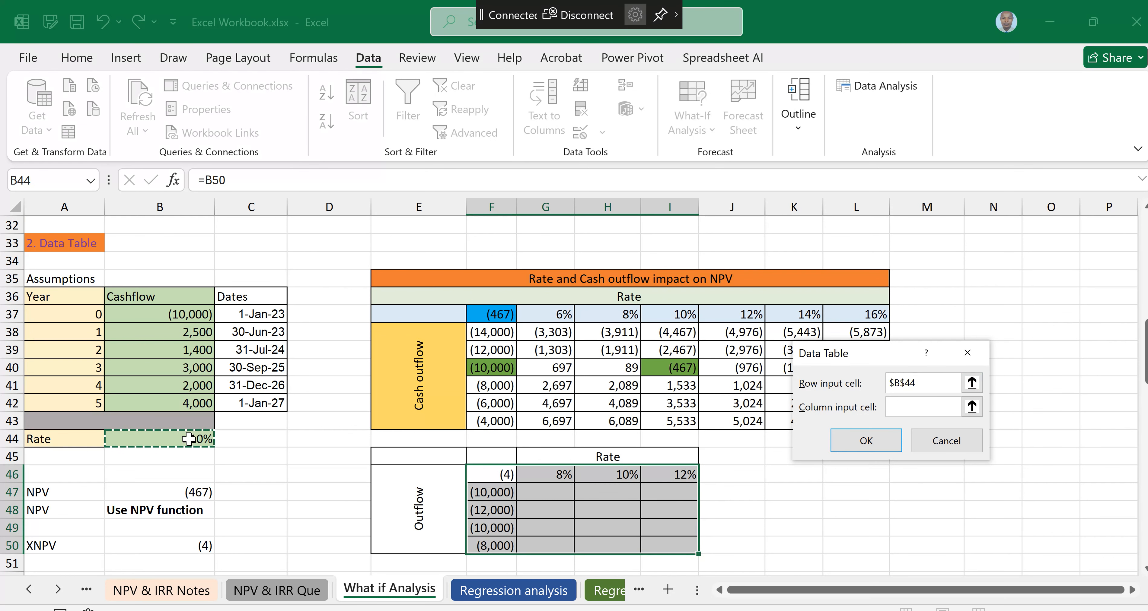
left_click(933, 408)
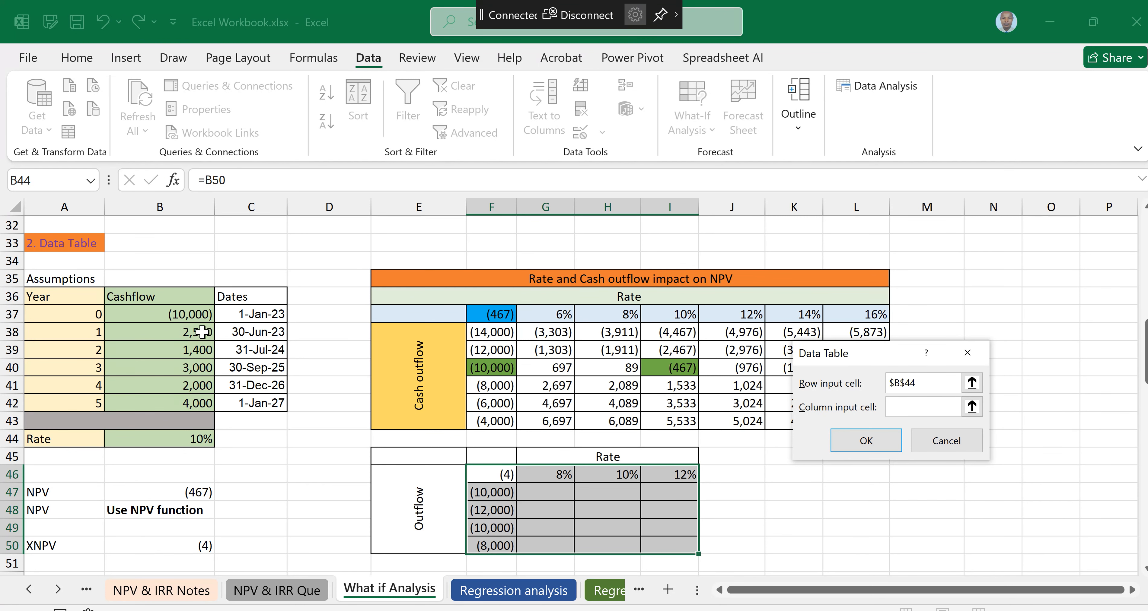
left_click(181, 316)
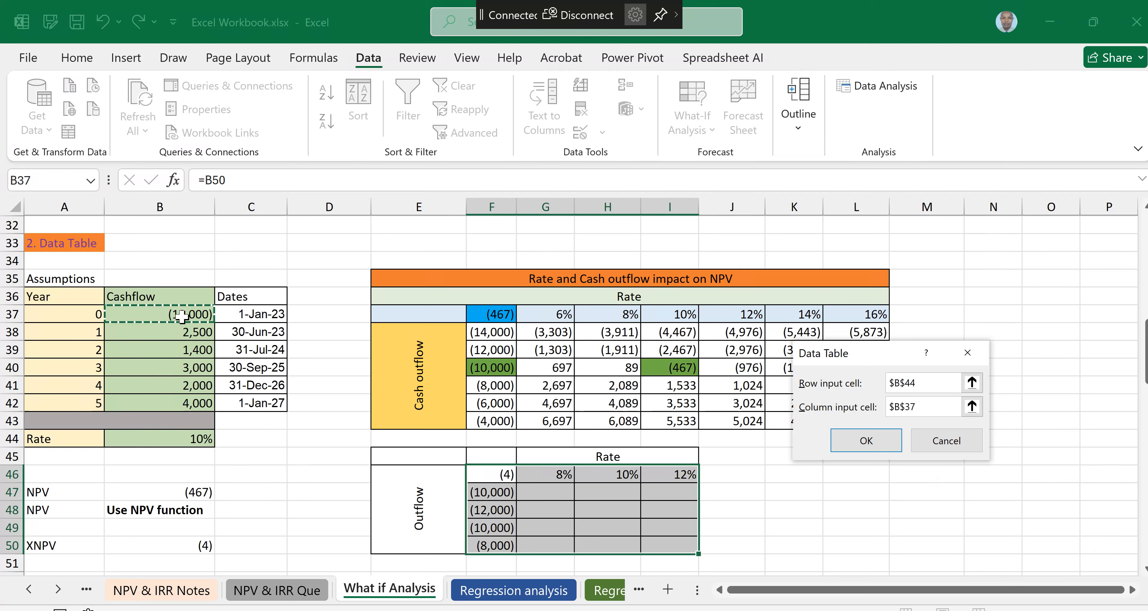
left_click(855, 442)
scroll(731, 477, "down", 1)
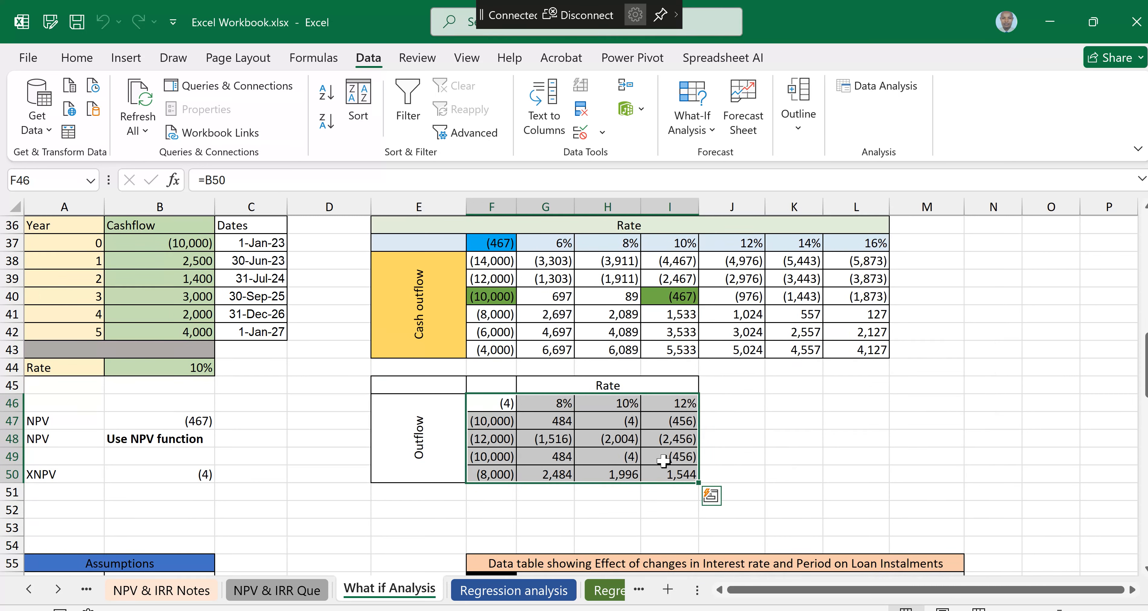
Try a dark blue font colour on cell H49 of the XNPV data table and undo the change.
left_click(631, 457)
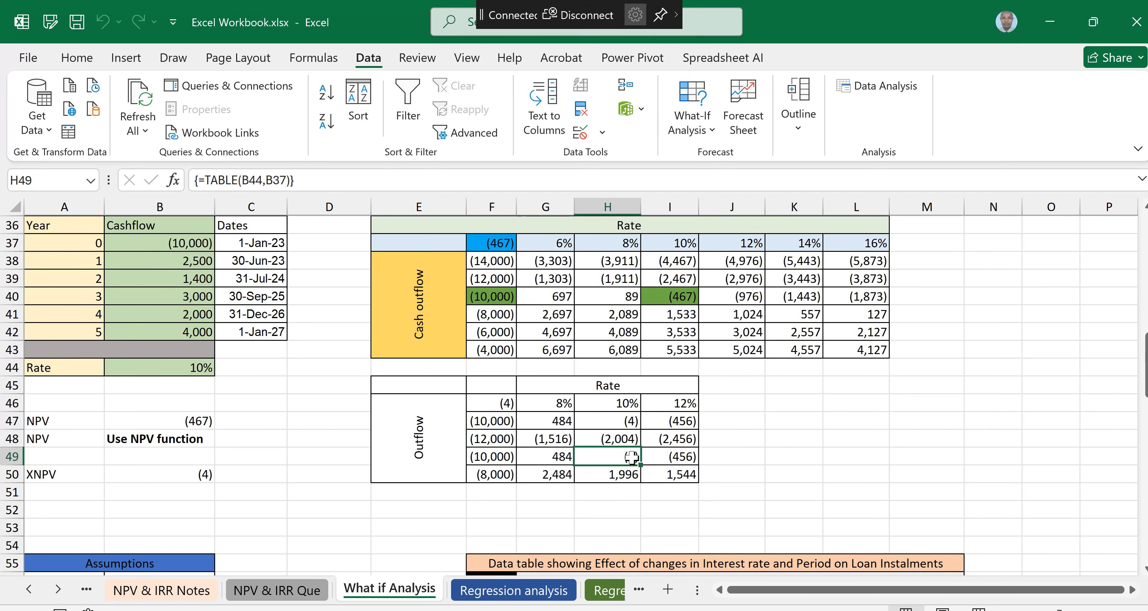
left_click(78, 58)
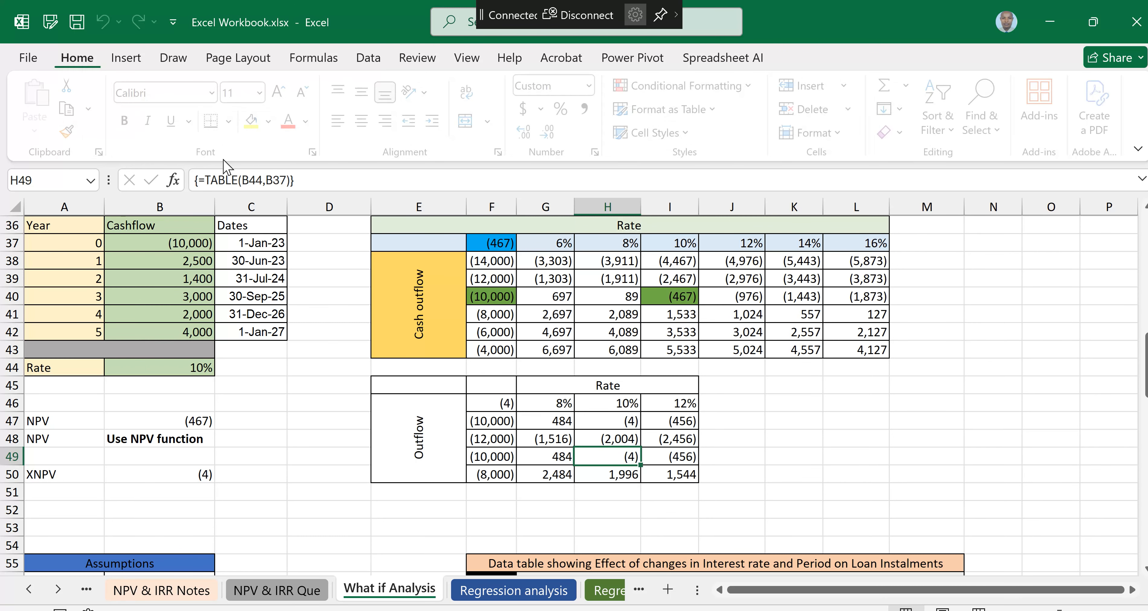
left_click(308, 121)
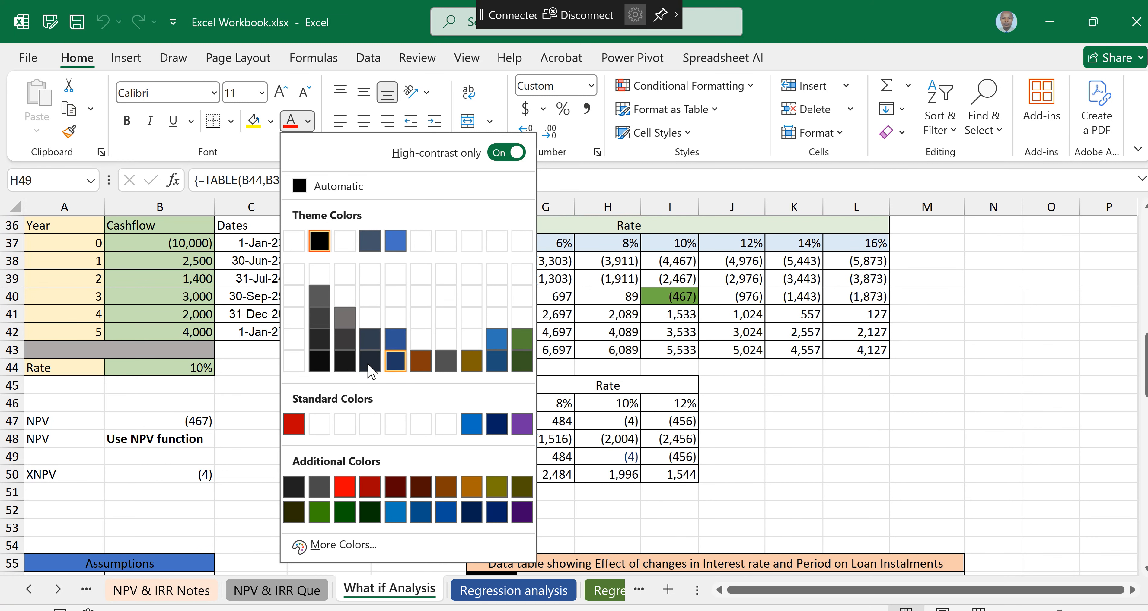
key("Return")
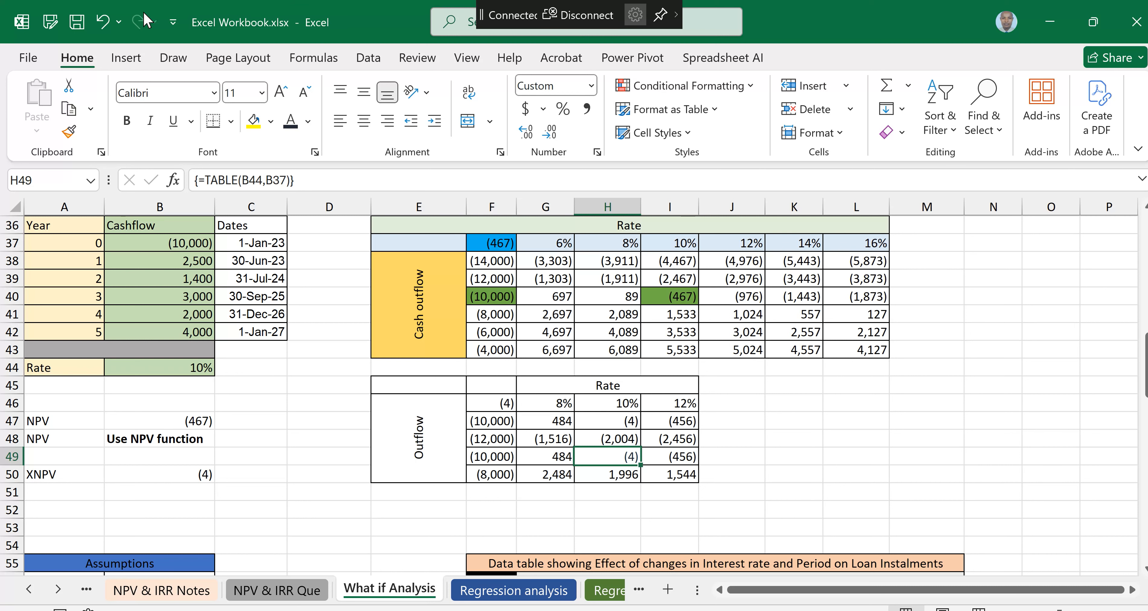
left_click(103, 21)
left_click(788, 421)
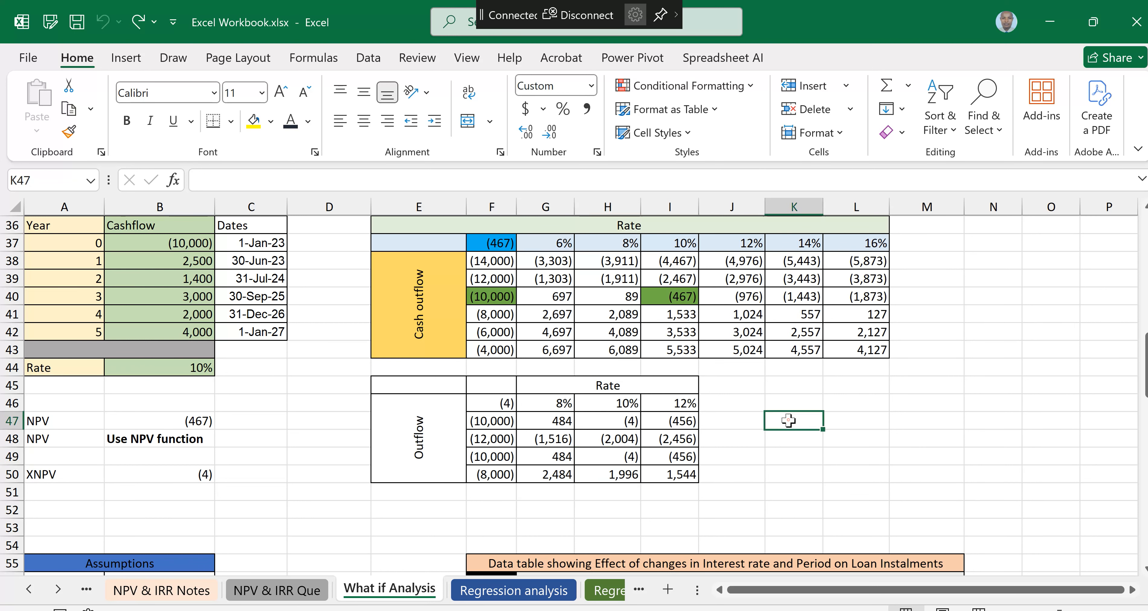